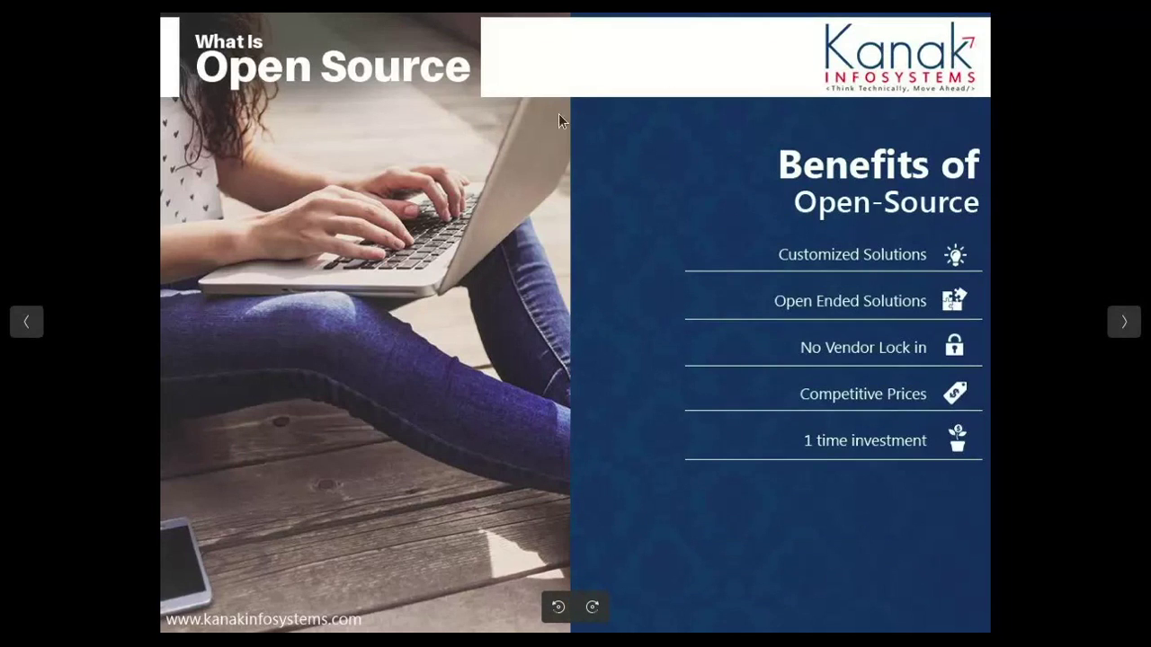
# Open Sales settings at the Shipping section, with Delivery Methods enabled and Geopy distance.
pyautogui.click(4, 237)
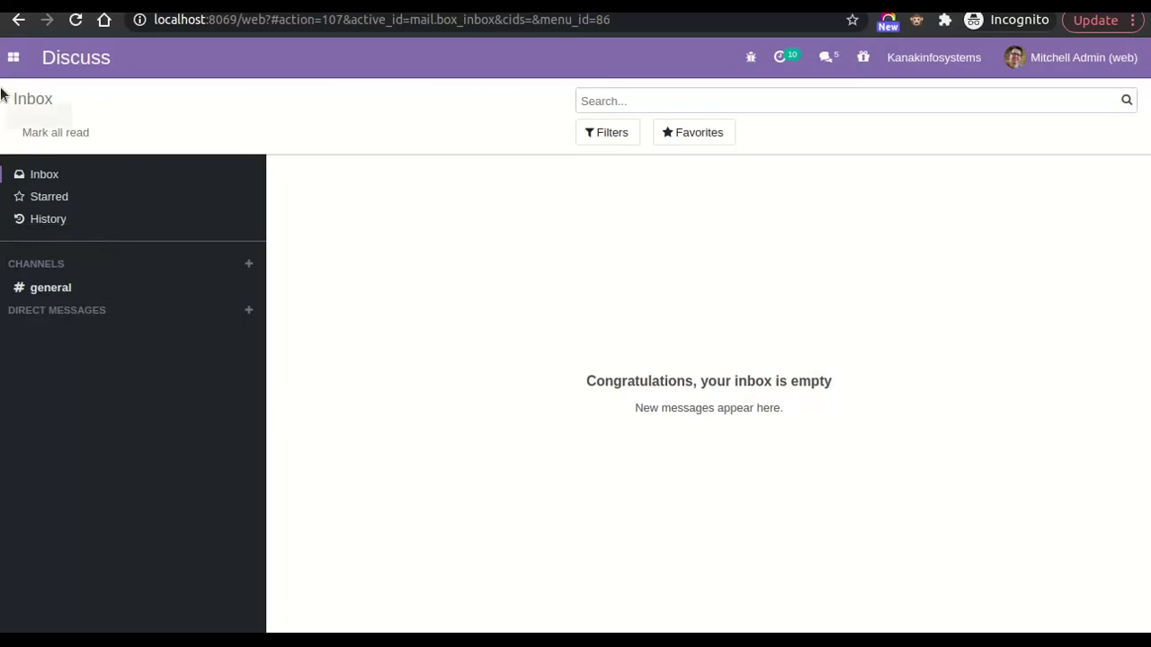
pyautogui.click(13, 57)
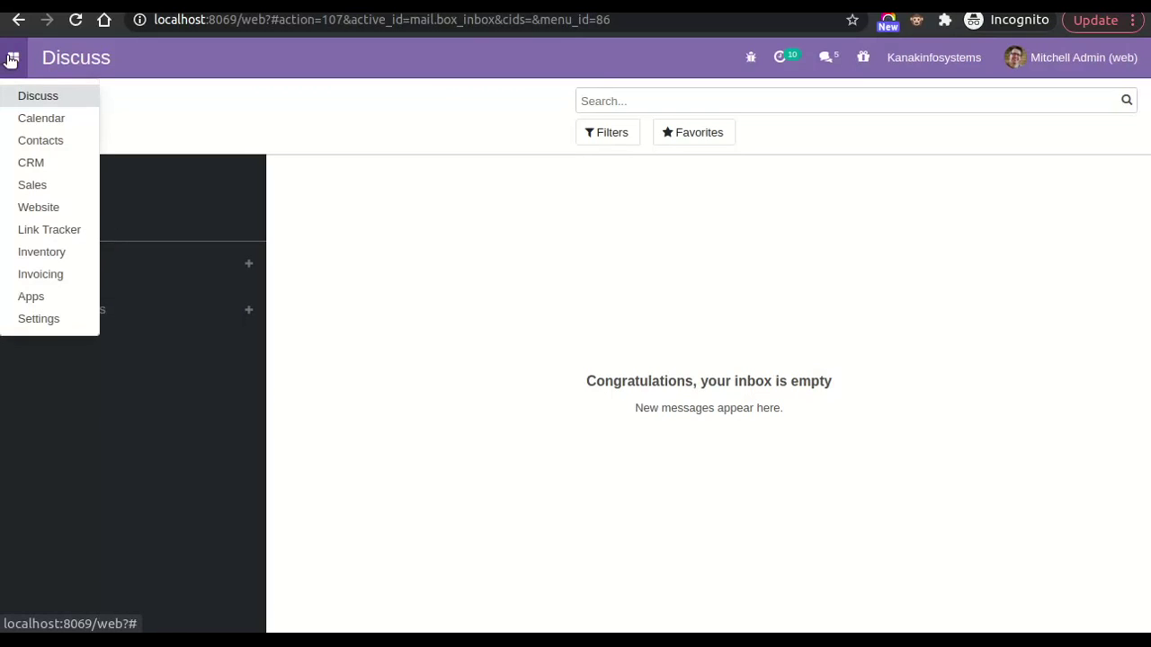
pyautogui.click(33, 186)
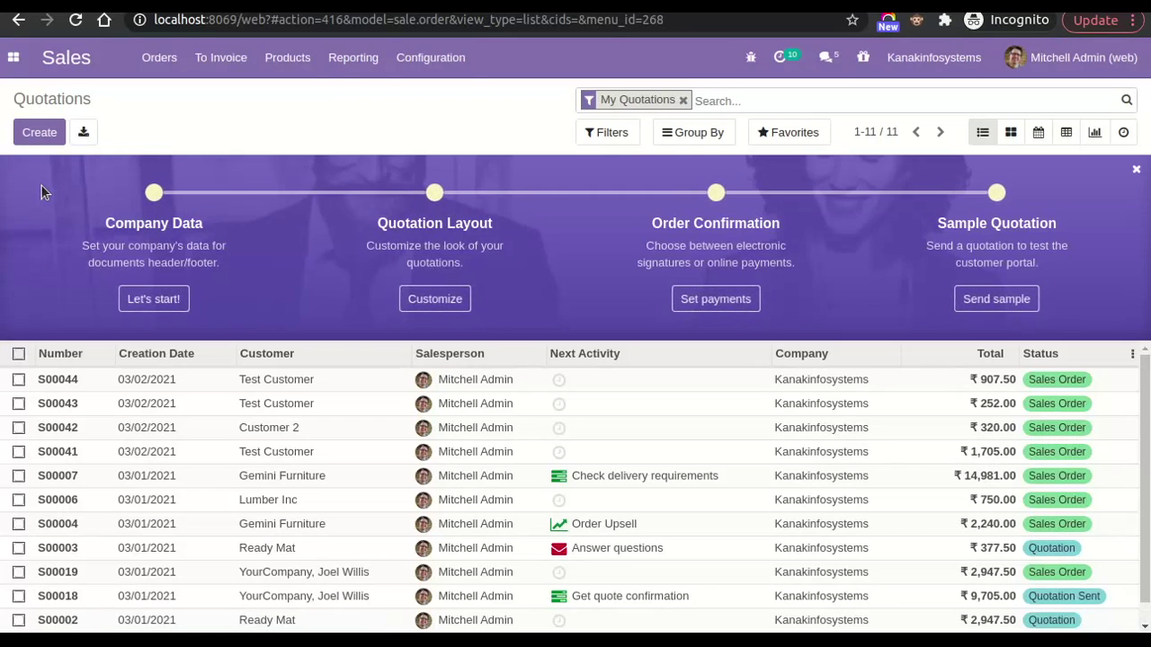
pyautogui.click(431, 57)
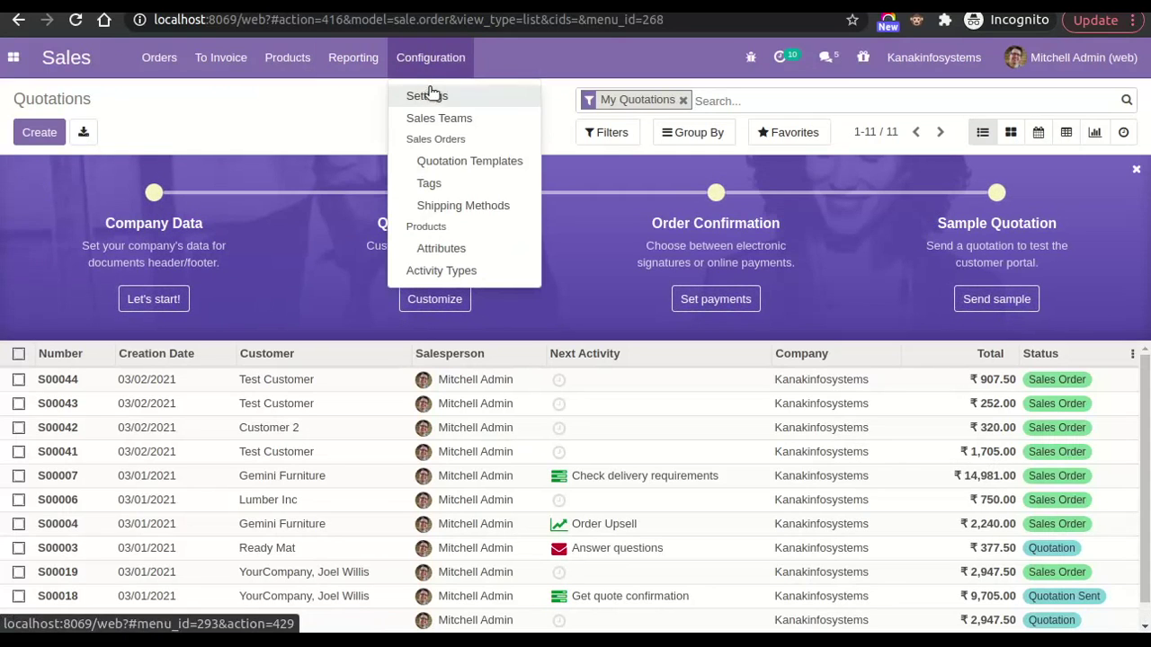
pyautogui.click(427, 95)
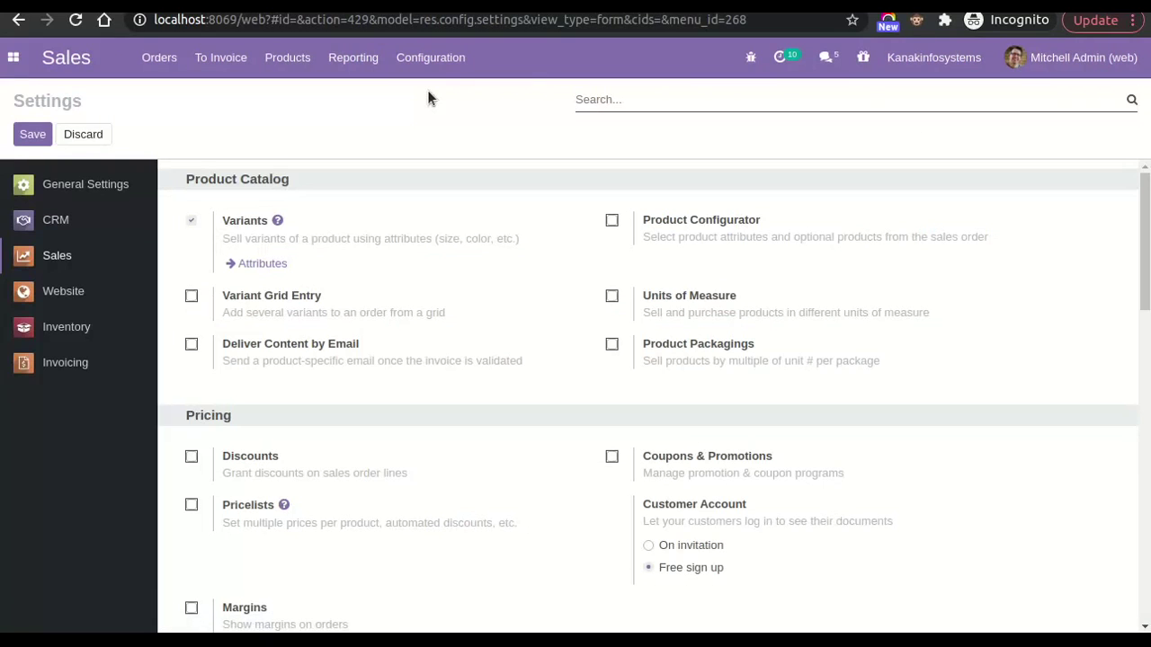
pyautogui.scroll(-1, 484, 383)
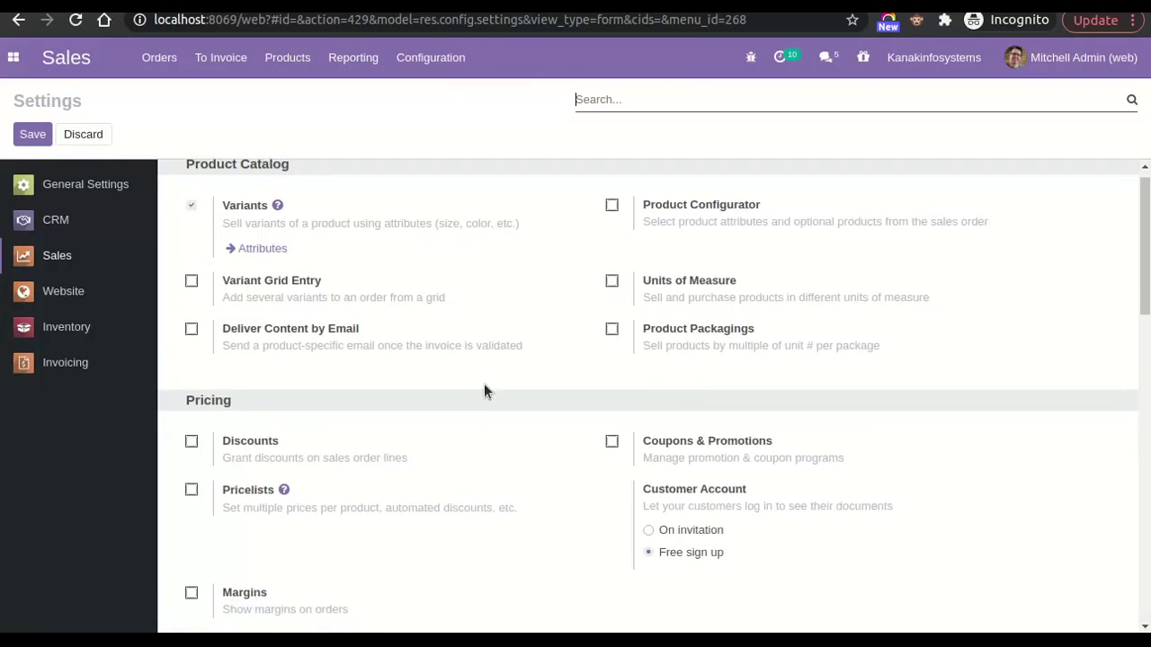
pyautogui.scroll(-2, 483, 383)
pyautogui.scroll(-2, 483, 383)
pyautogui.scroll(-3, 484, 383)
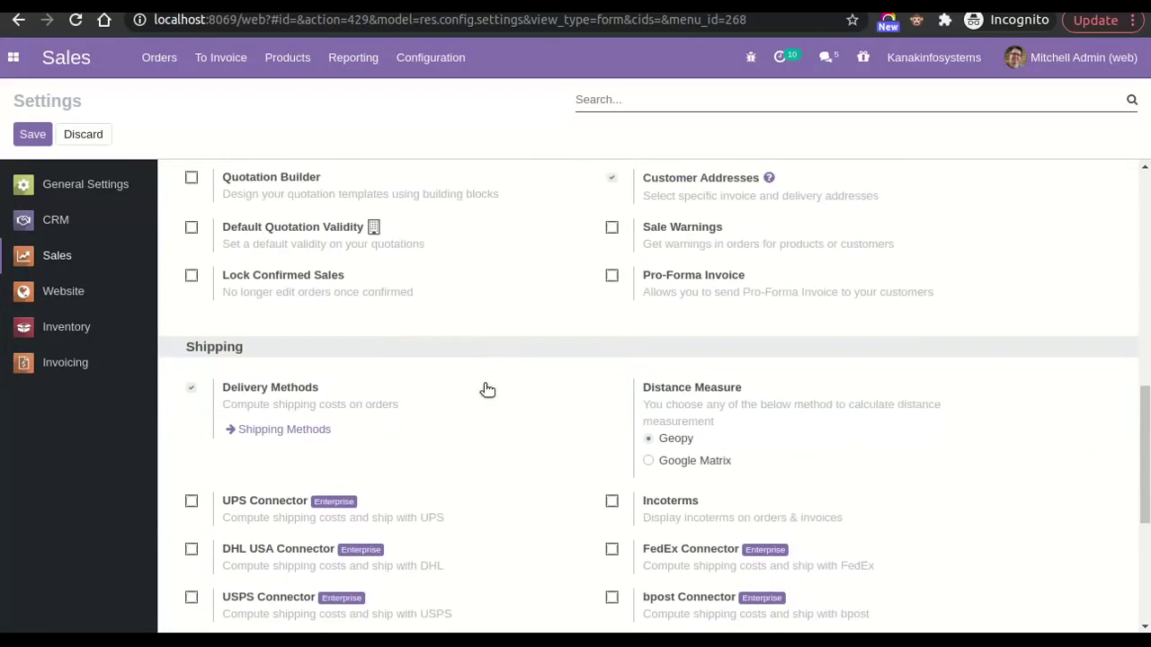
pyautogui.scroll(-1, 483, 383)
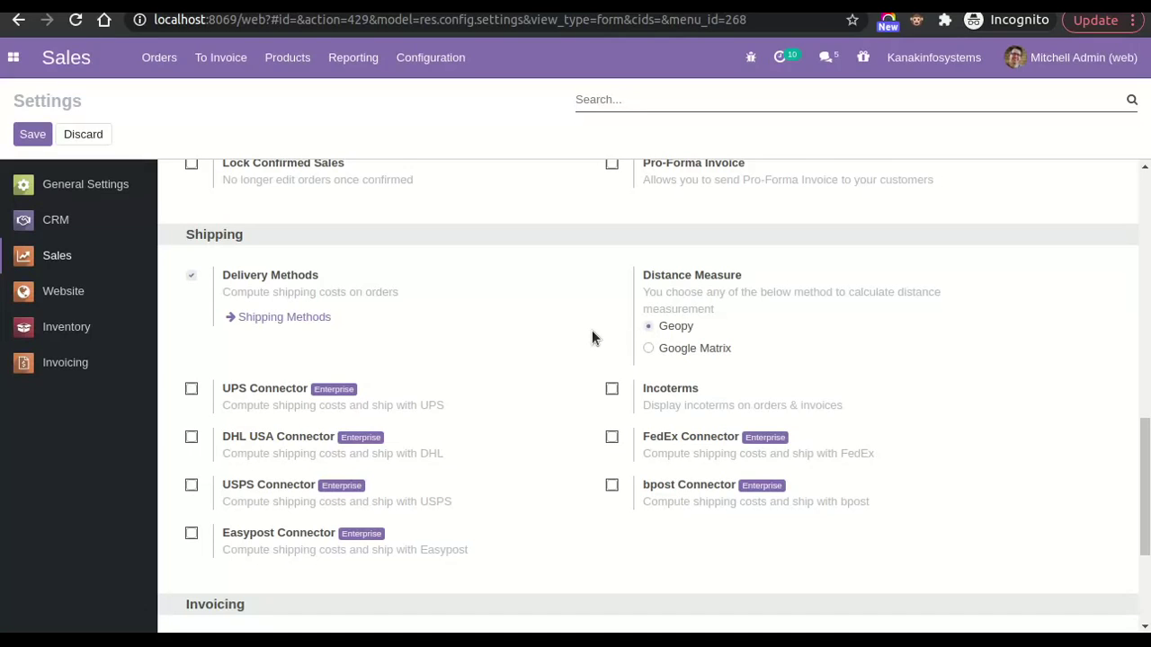
# Open the Distance Pricing method from Inventory's Shipping Methods list.
pyautogui.click(13, 58)
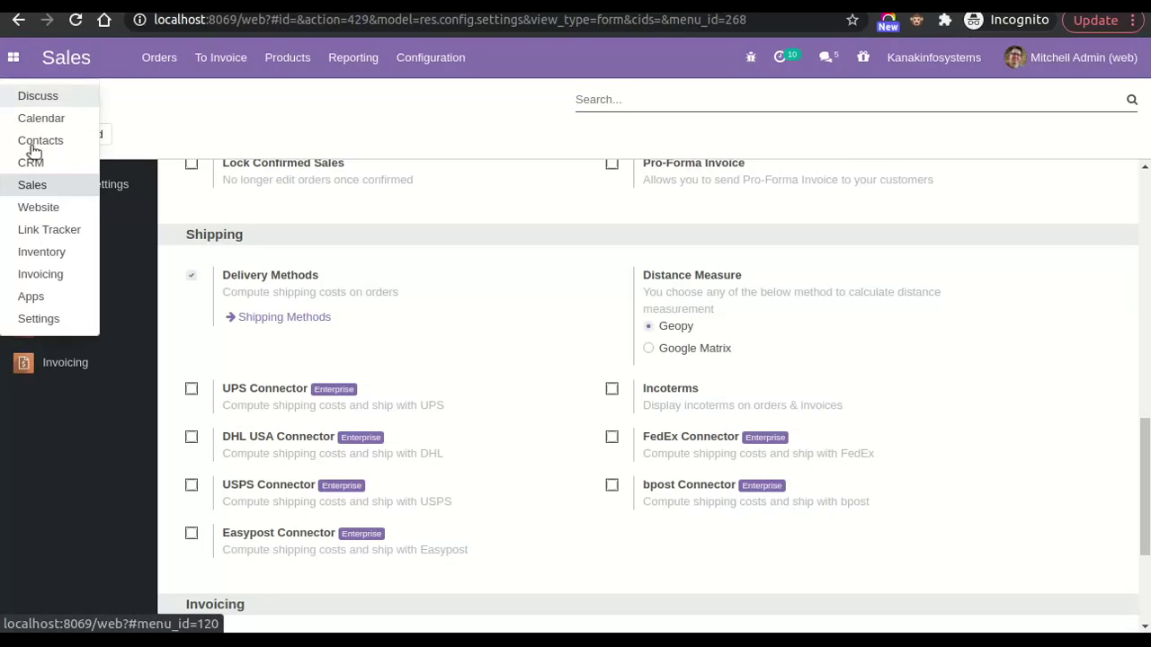
pyautogui.click(41, 252)
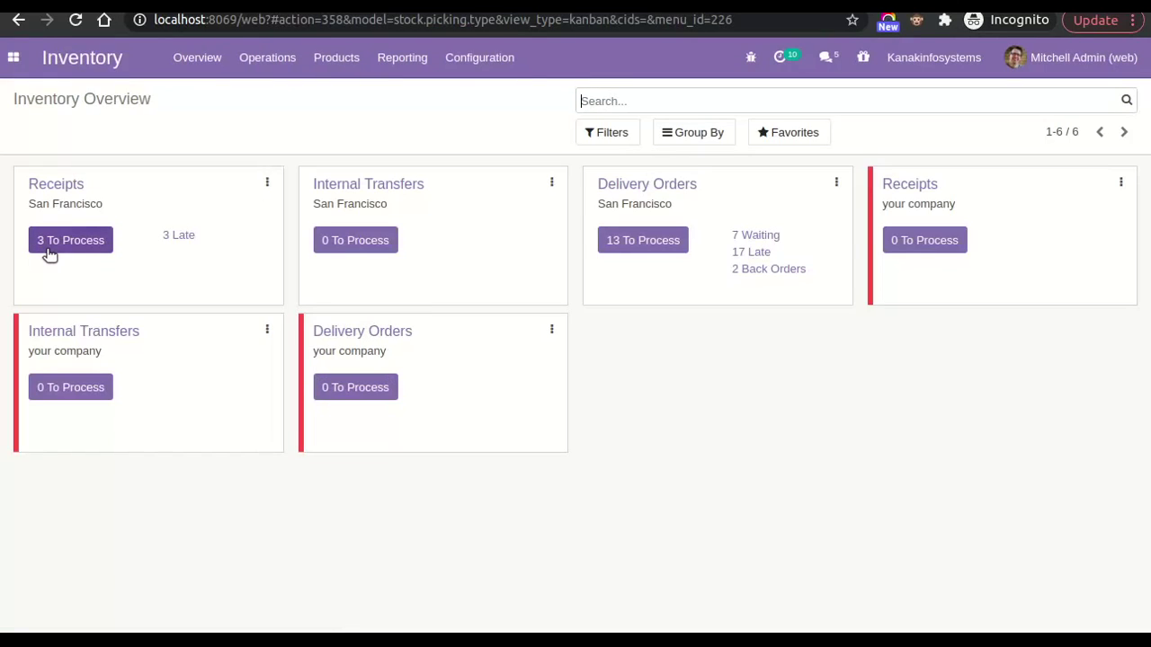
pyautogui.click(471, 62)
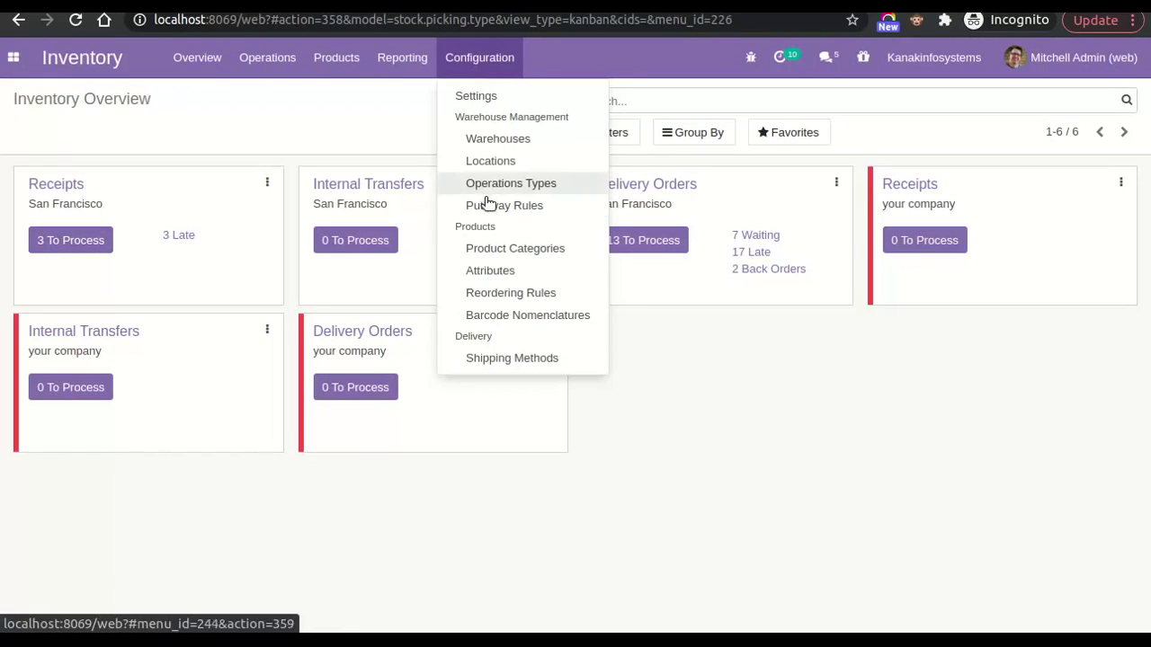
pyautogui.click(488, 358)
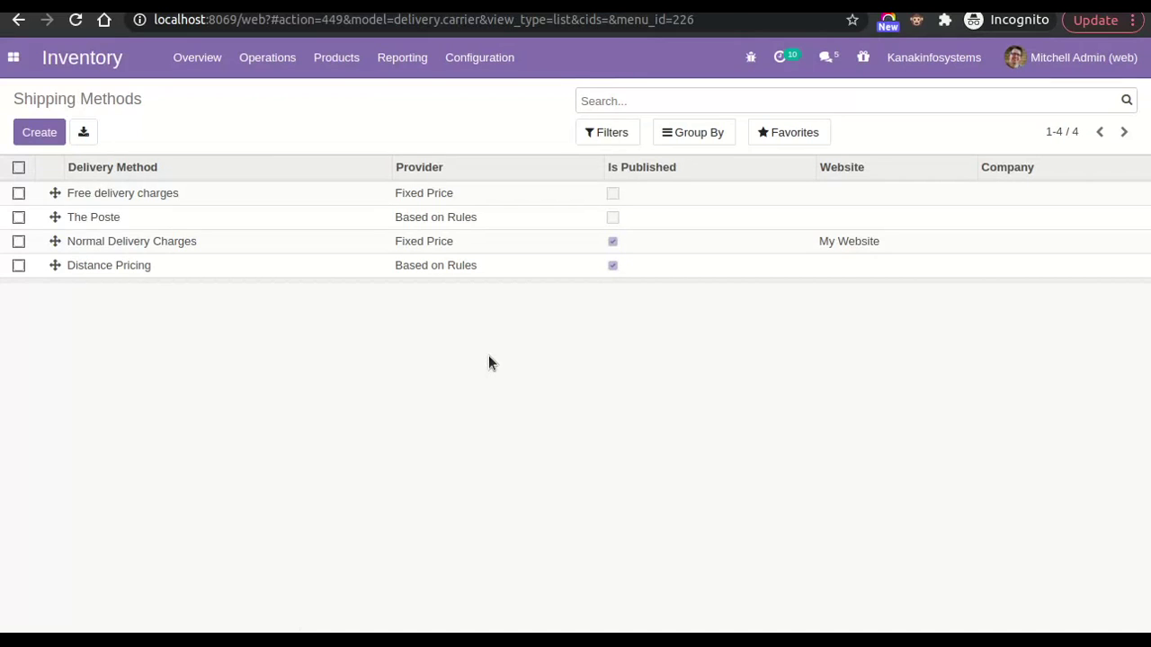
pyautogui.click(351, 267)
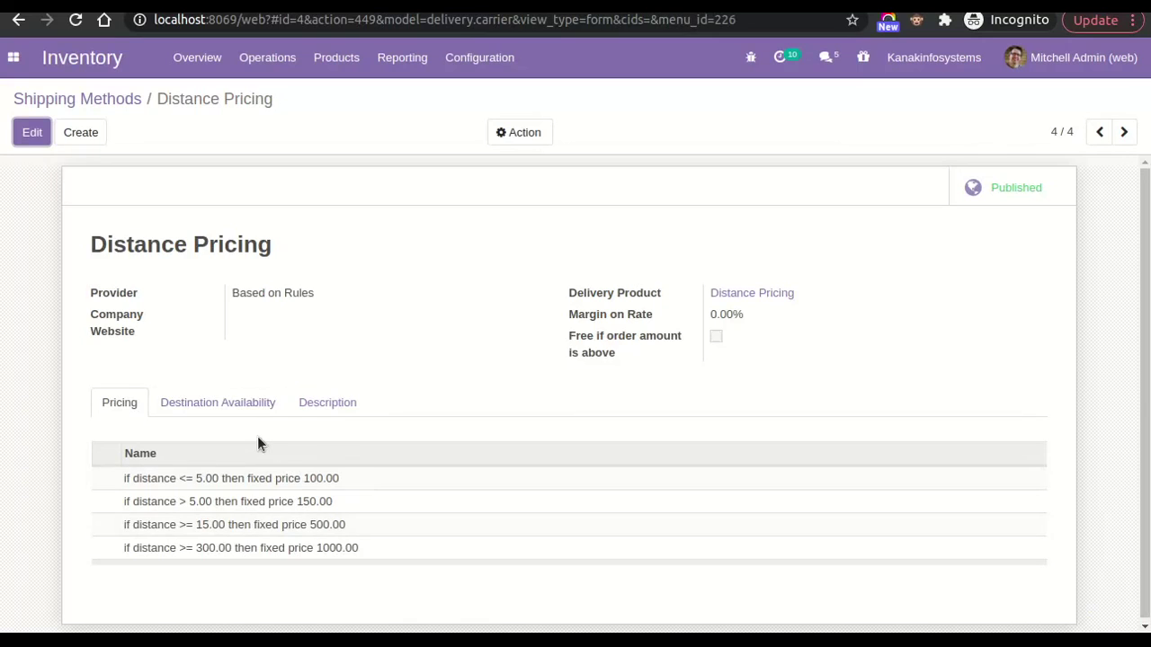
# Edit Distance Pricing and review its Provider choices and four distance price rules.
pyautogui.click(31, 133)
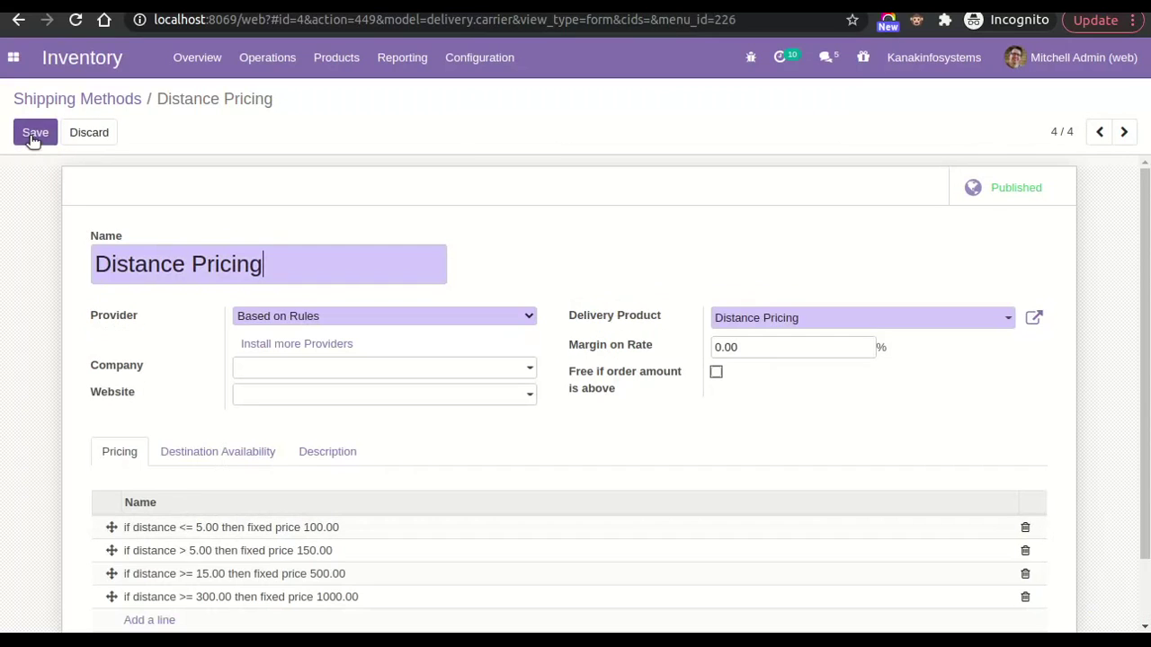
pyautogui.click(281, 316)
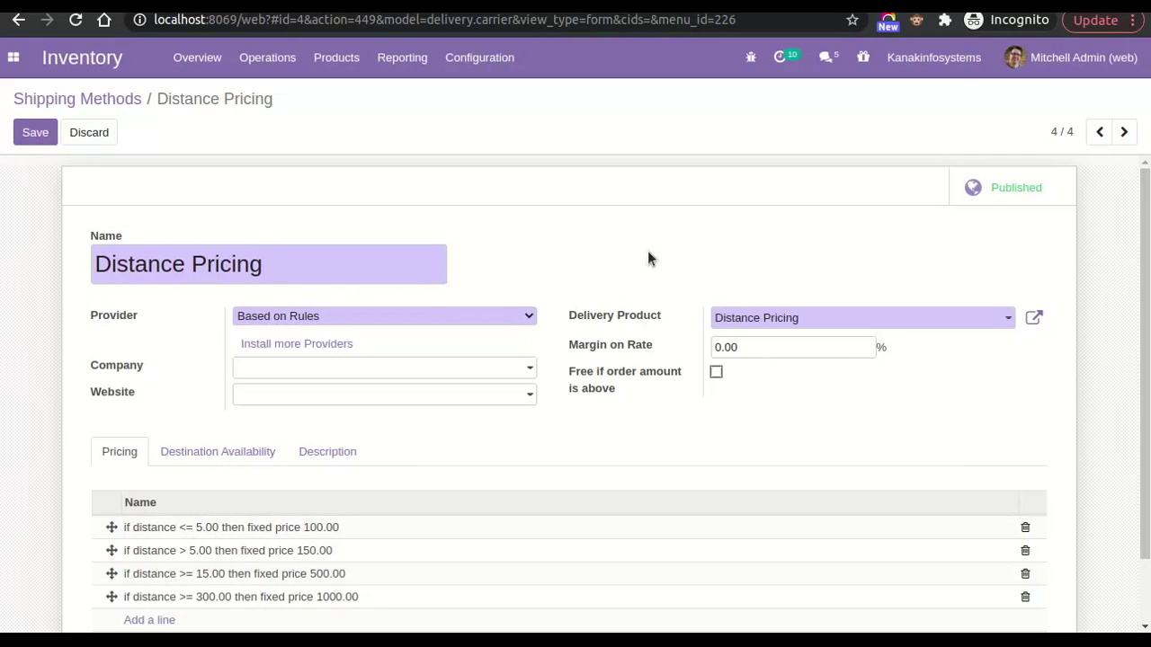
pyautogui.scroll(-2, 720, 273)
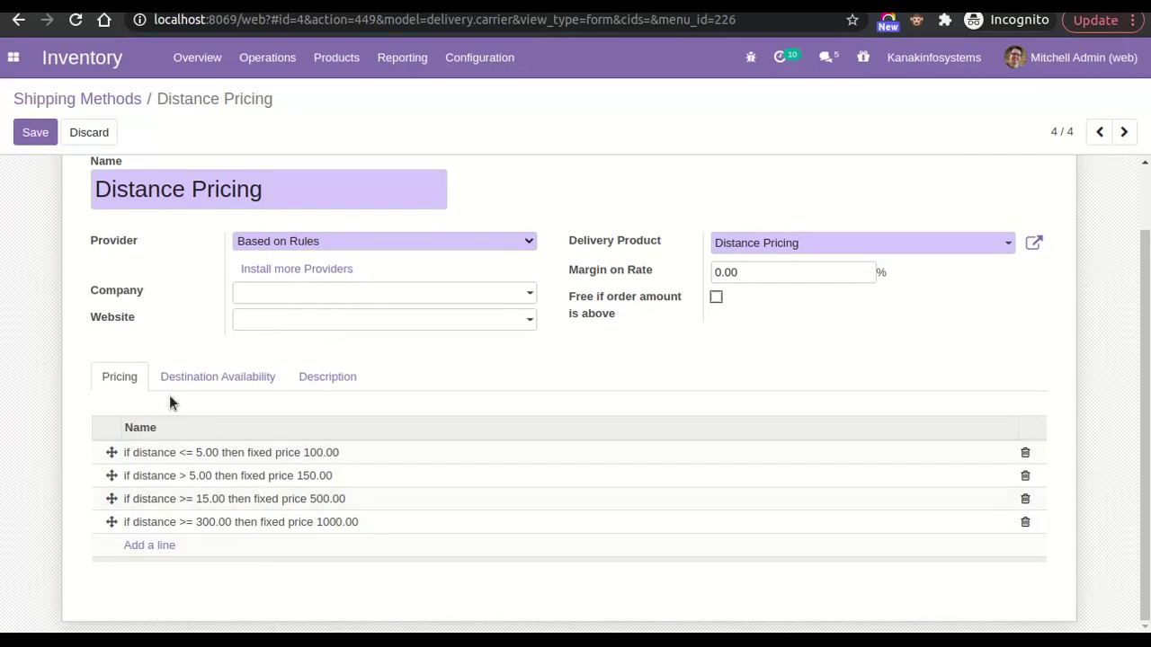
# Save Distance Pricing, then inspect its first rule (up to 5 km, flat 100).
pyautogui.click(27, 127)
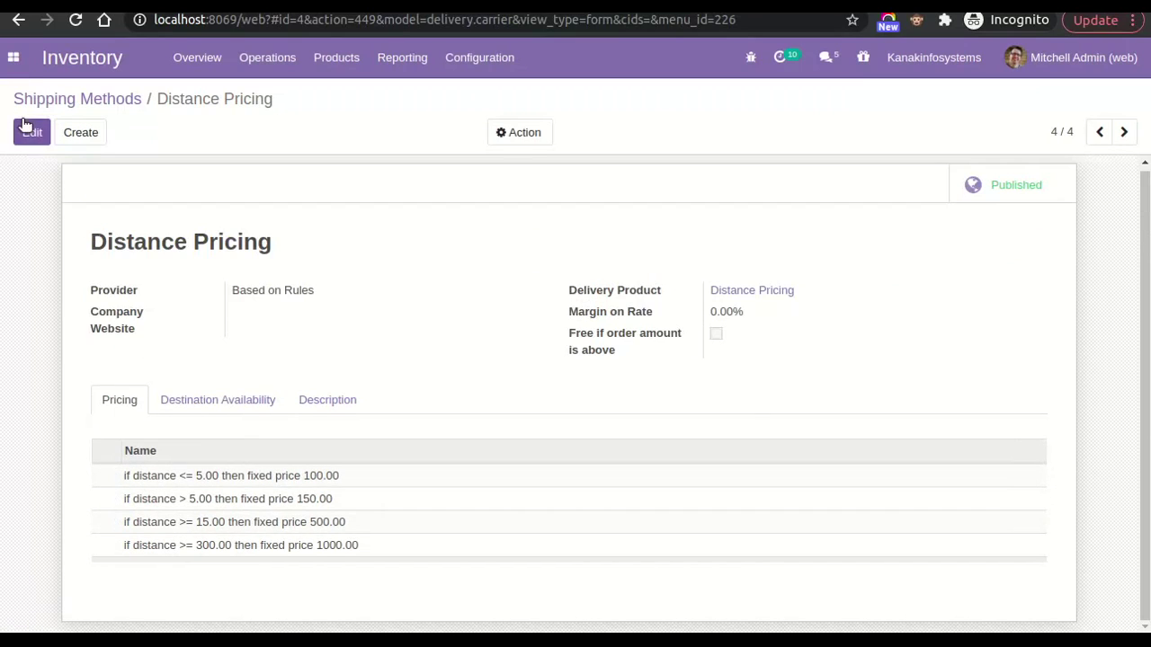
pyautogui.click(226, 478)
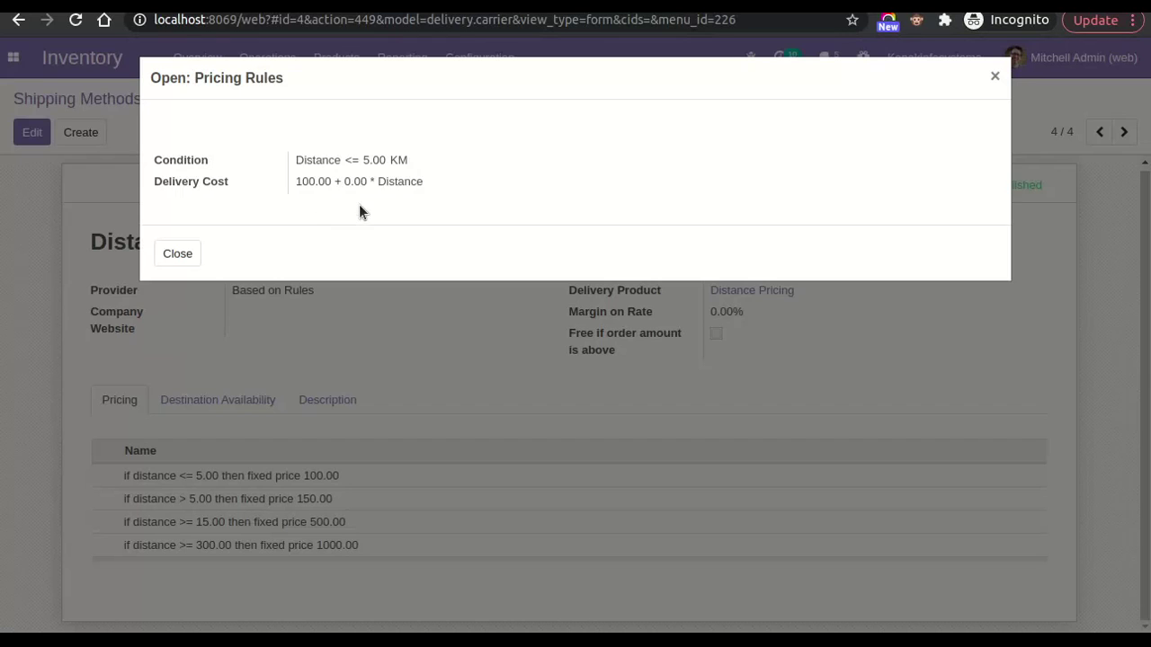
pyautogui.click(199, 253)
pyautogui.moveTo(230, 500)
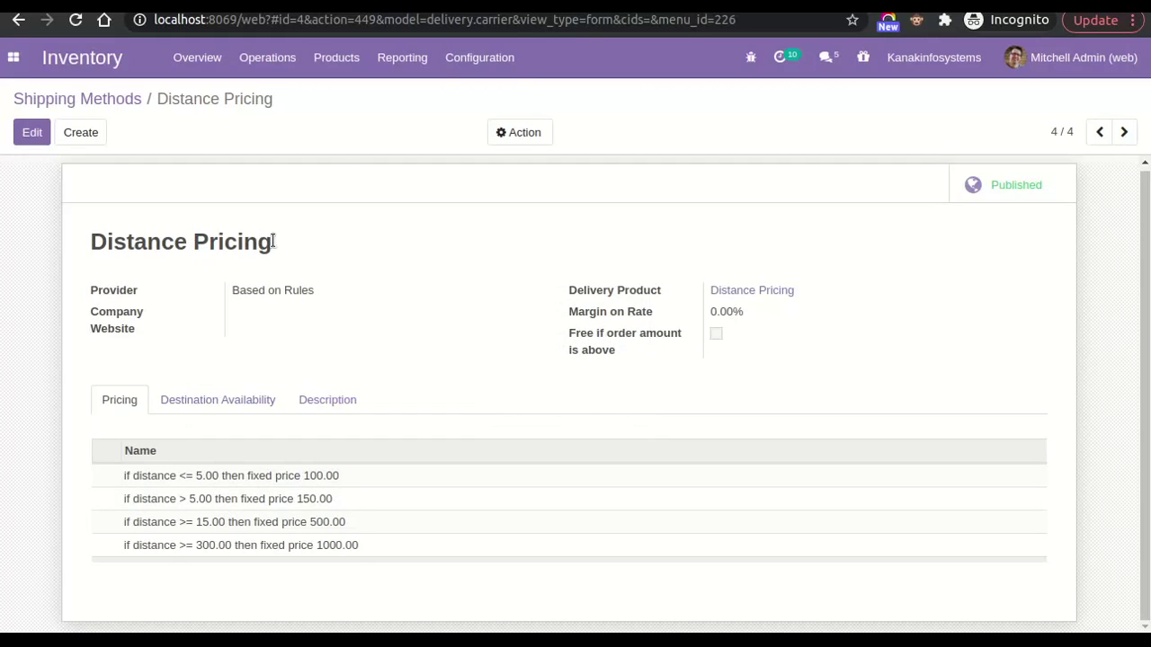
# Check the 'your company' warehouse's Kanakinfosystems address at Janakpuri westend mall, New Delhi.
pyautogui.click(461, 59)
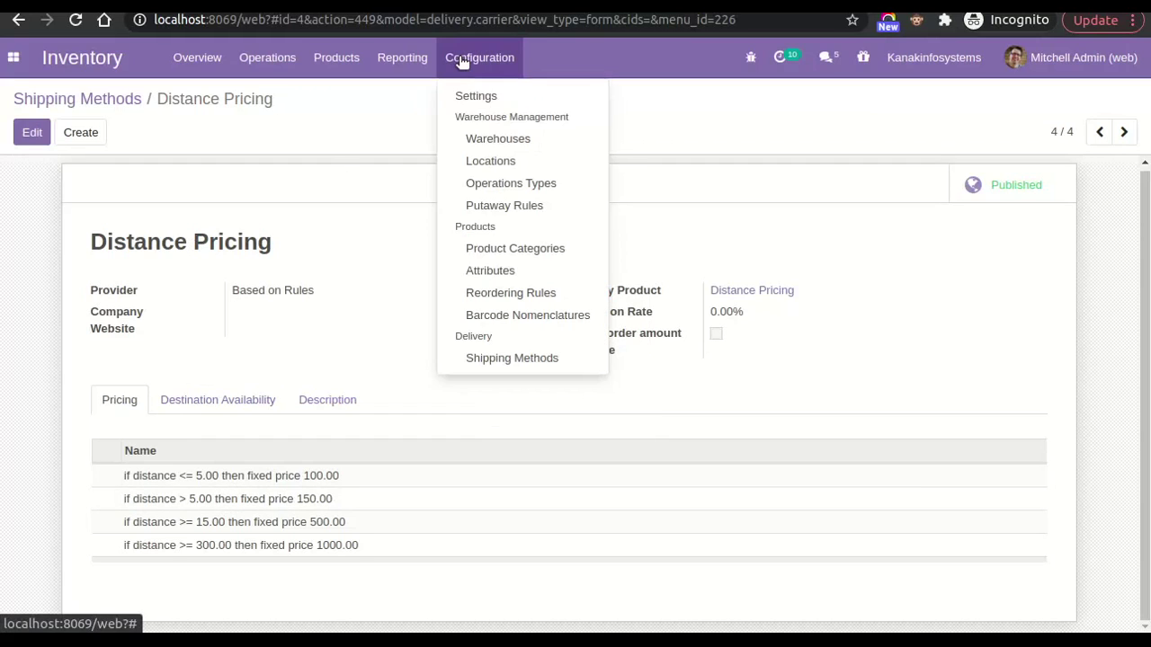
pyautogui.click(465, 135)
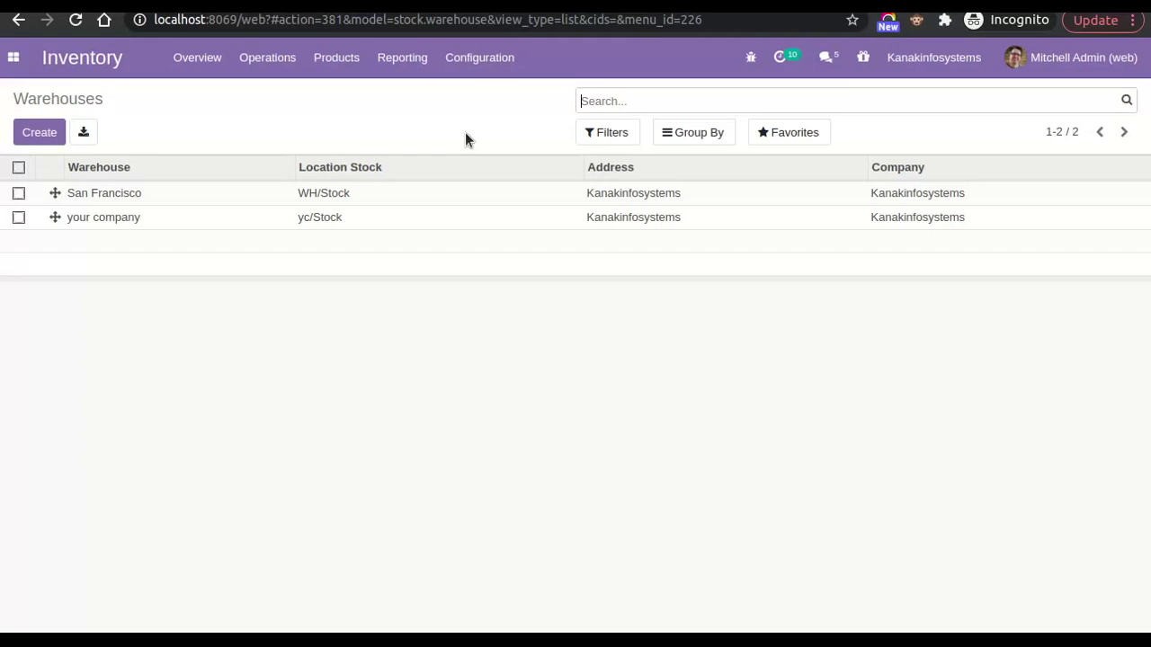
pyautogui.click(340, 217)
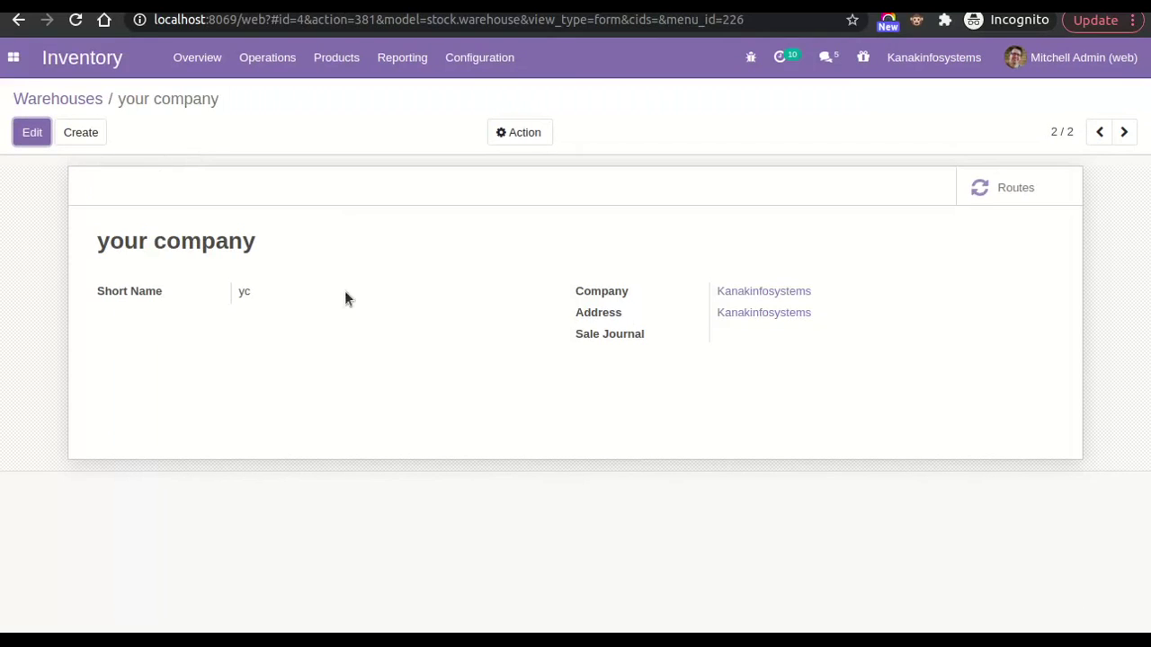
pyautogui.click(763, 290)
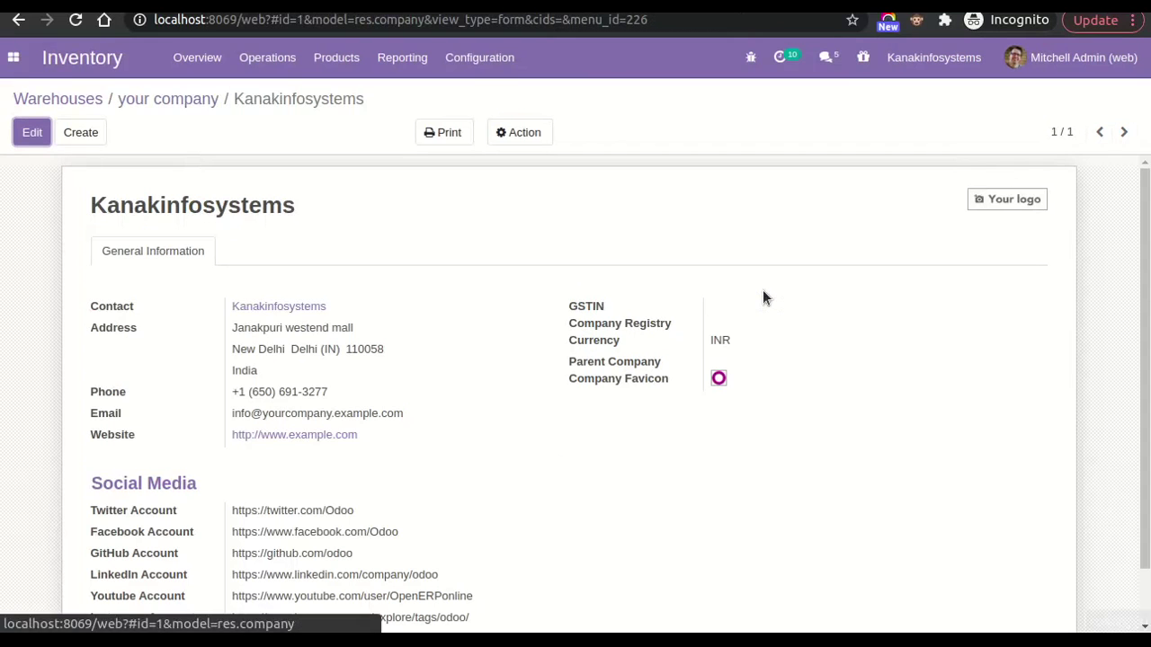
pyautogui.click(10, 60)
# Find the Test Customer contact and view its Nihal Vihar, New Delhi address.
pyautogui.click(20, 138)
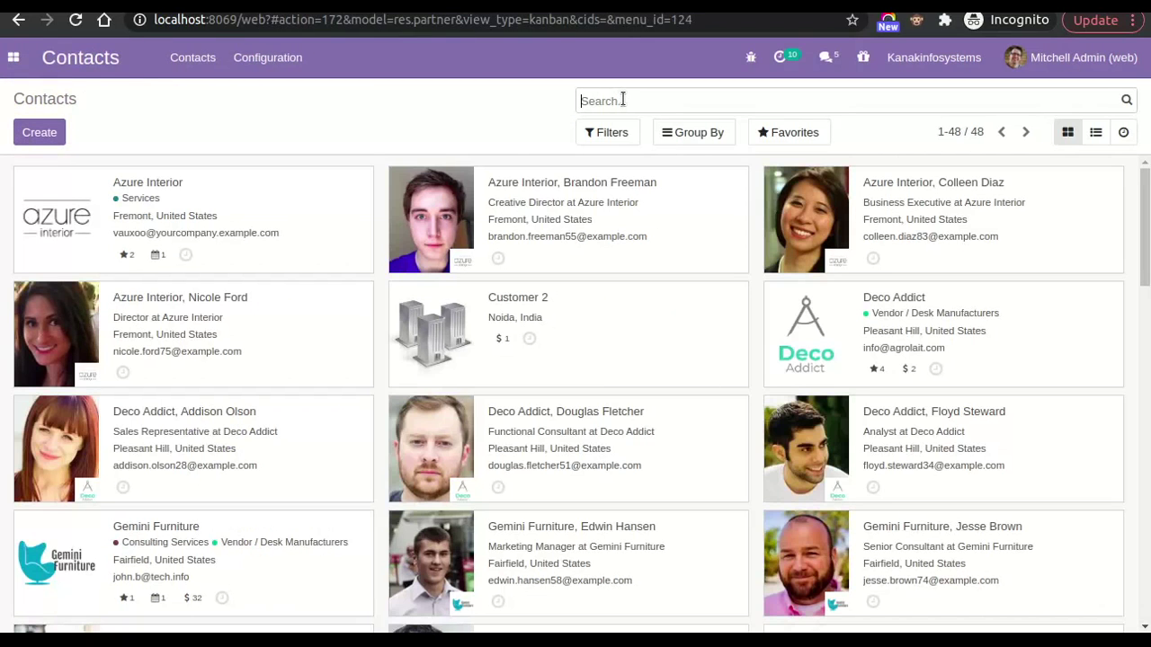
pyautogui.write('test cust')
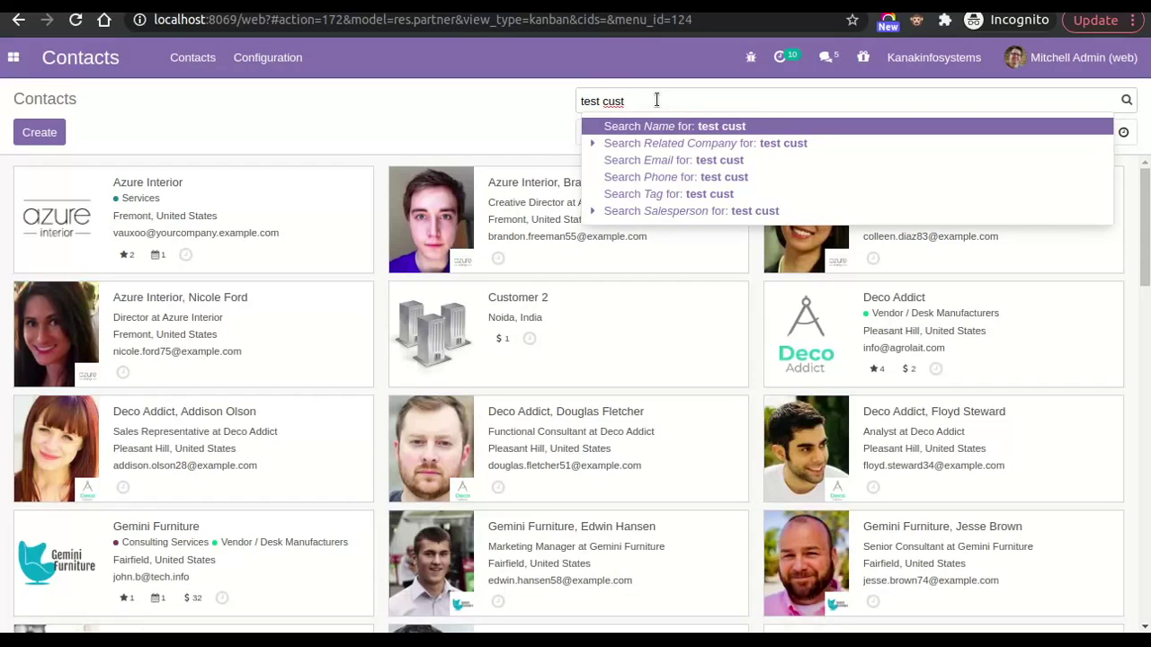
pyautogui.write('omer')
pyautogui.press('Return')
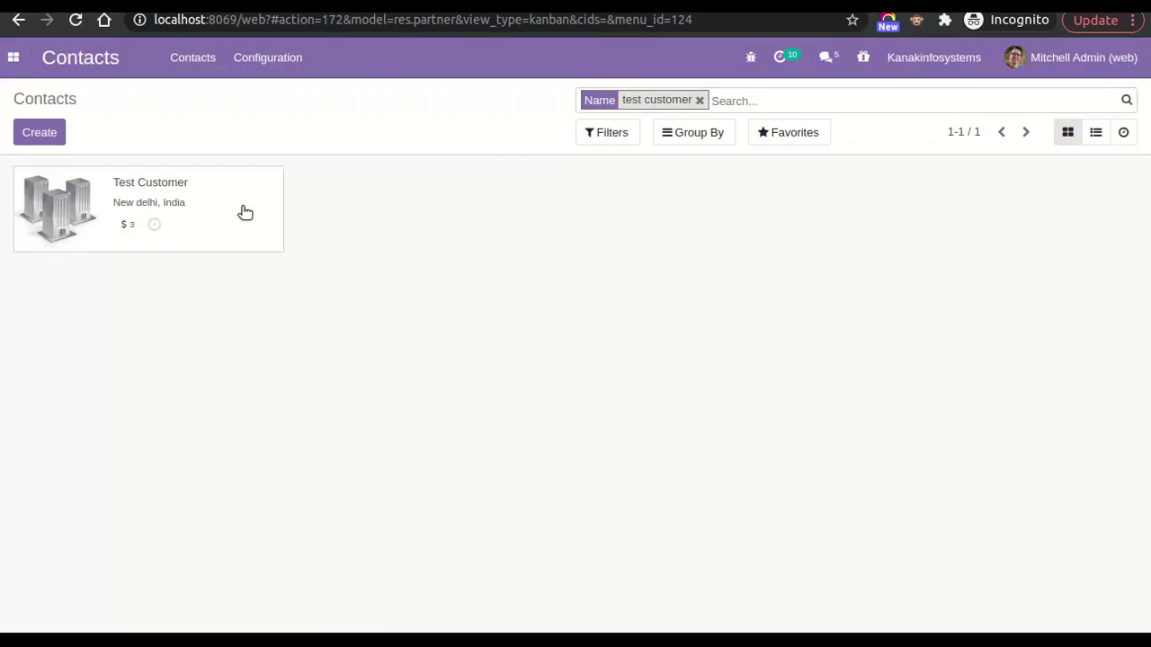
pyautogui.click(237, 209)
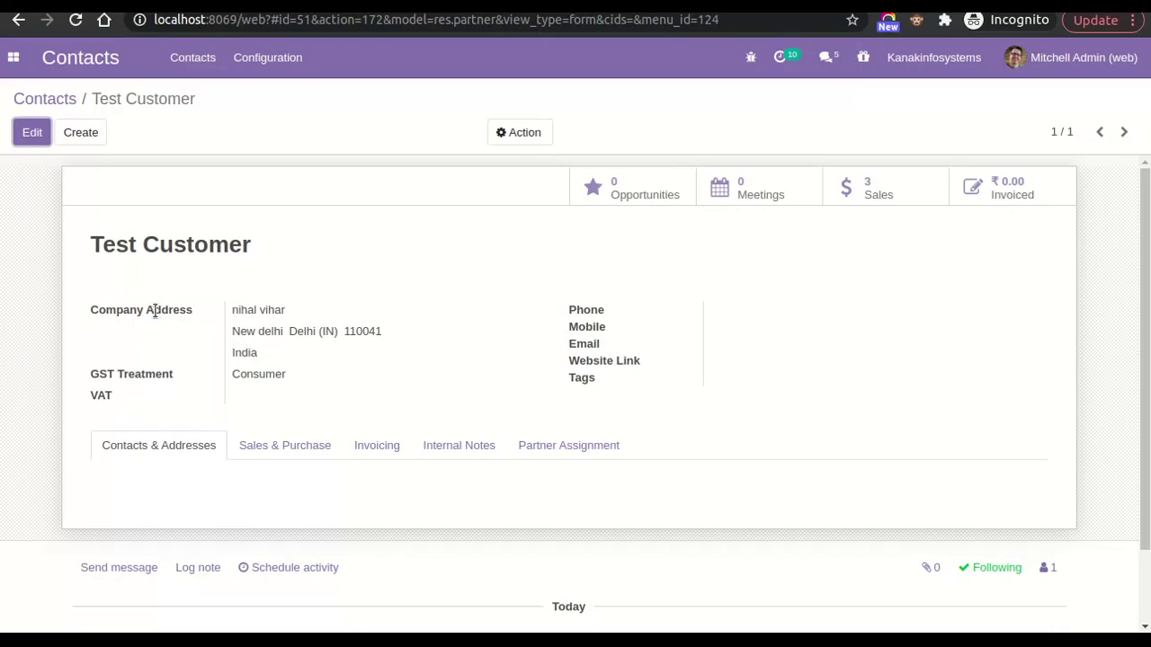
pyautogui.click(13, 58)
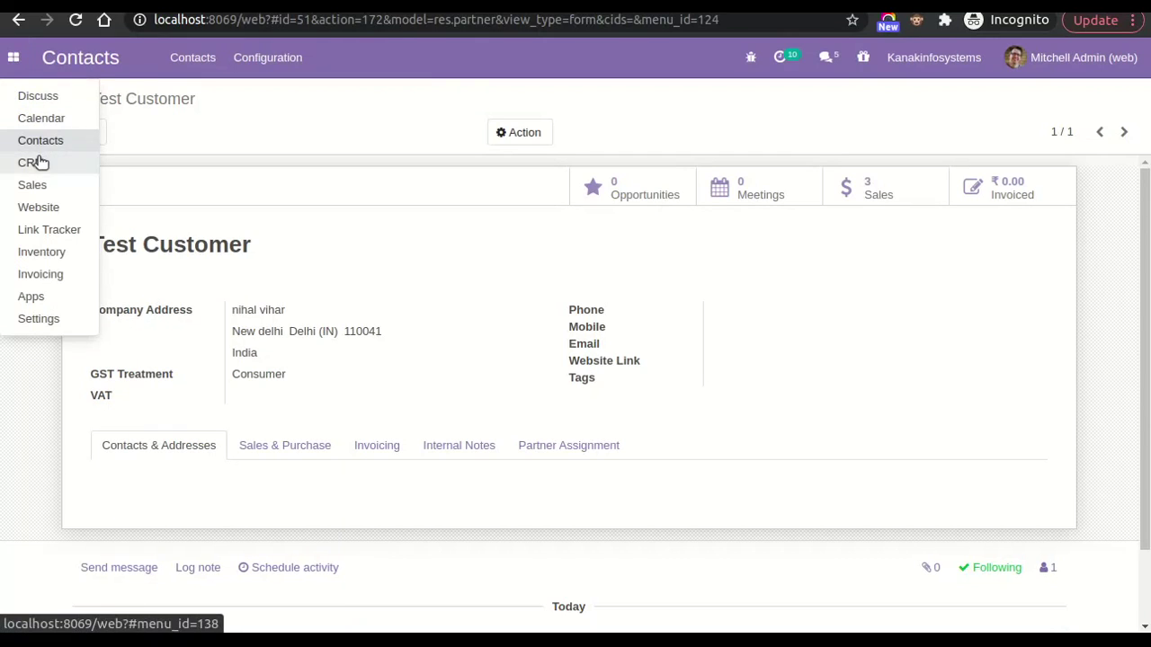
# Start a new quotation with Test Customer as the customer.
pyautogui.click(34, 184)
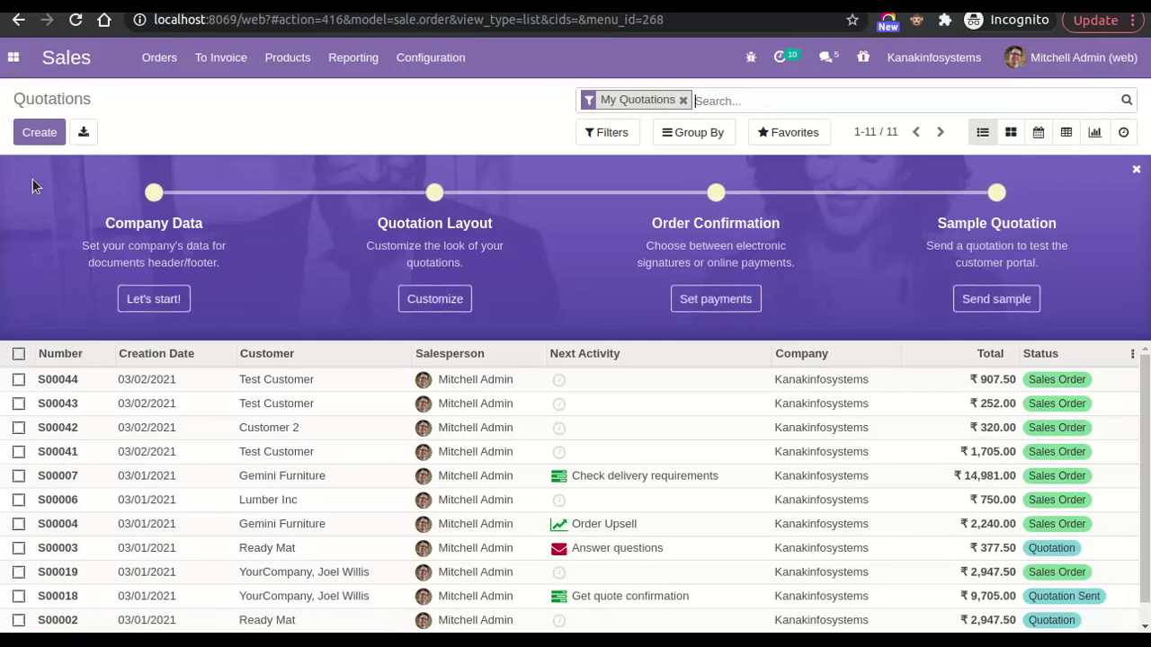
pyautogui.click(38, 133)
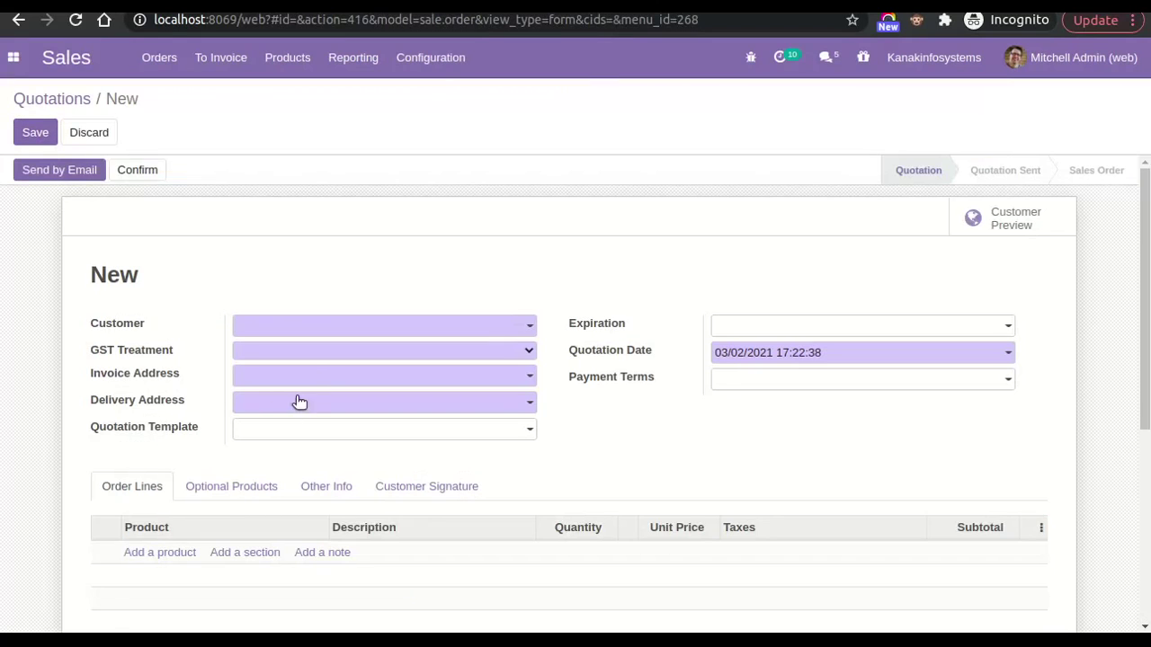
pyautogui.click(319, 327)
pyautogui.write('Test')
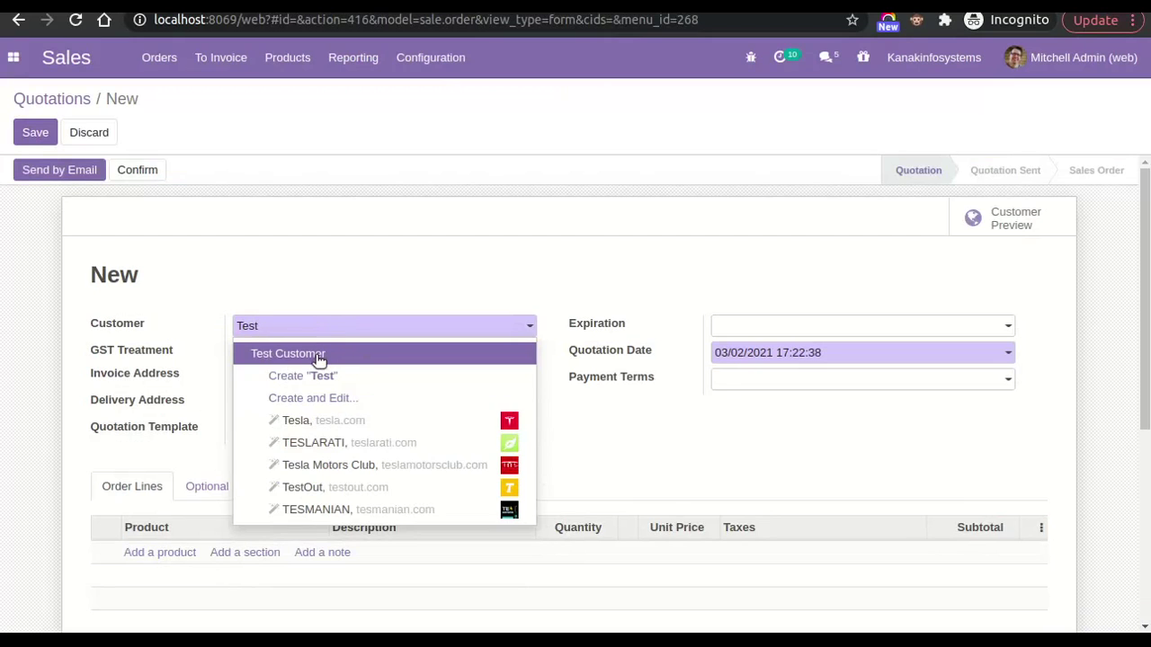
pyautogui.click(317, 355)
# Add an [E-COM07] Large Cabinet line priced at ₹320.00.
pyautogui.scroll(-2, 234, 438)
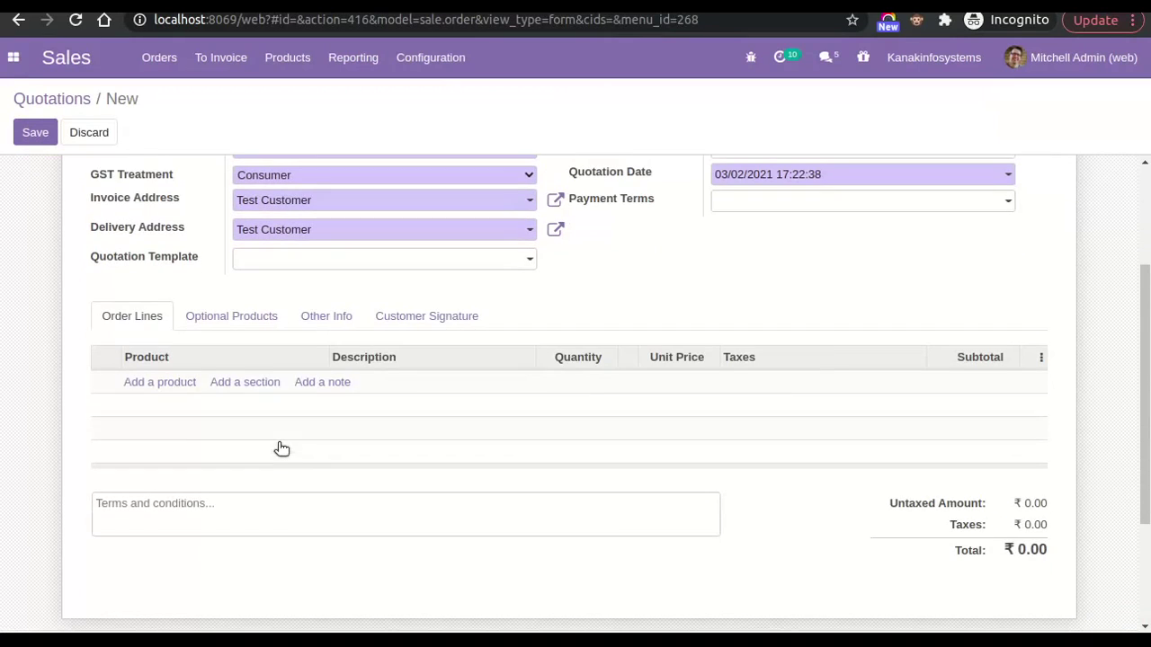
pyautogui.click(154, 384)
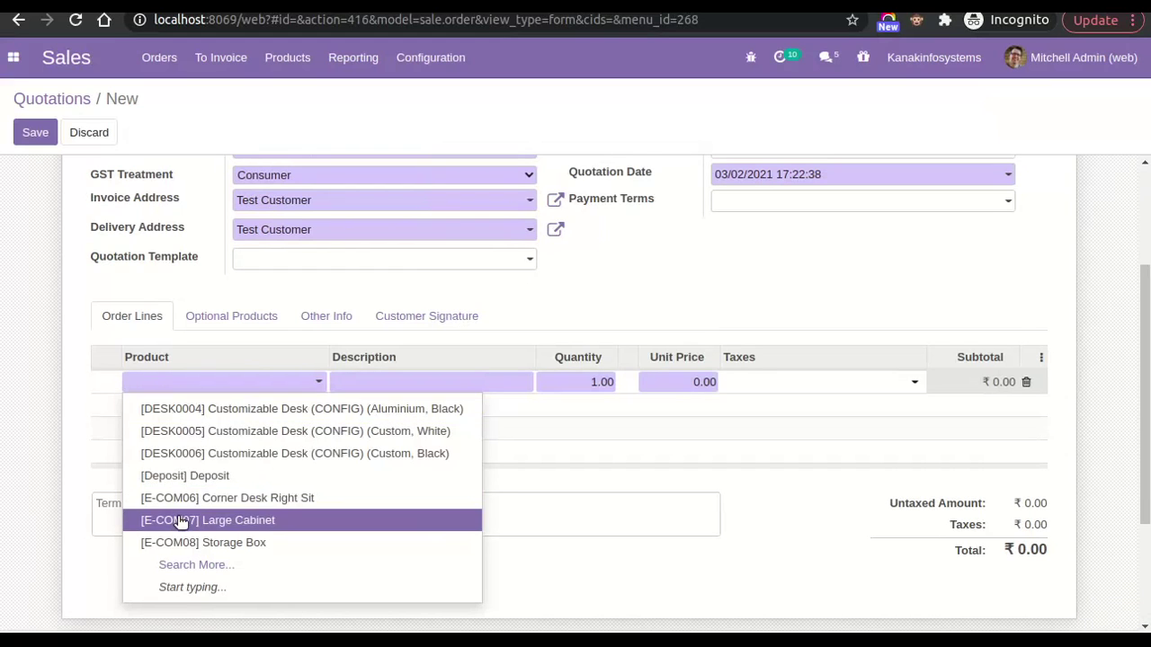
pyautogui.click(181, 521)
pyautogui.scroll(-1, 494, 374)
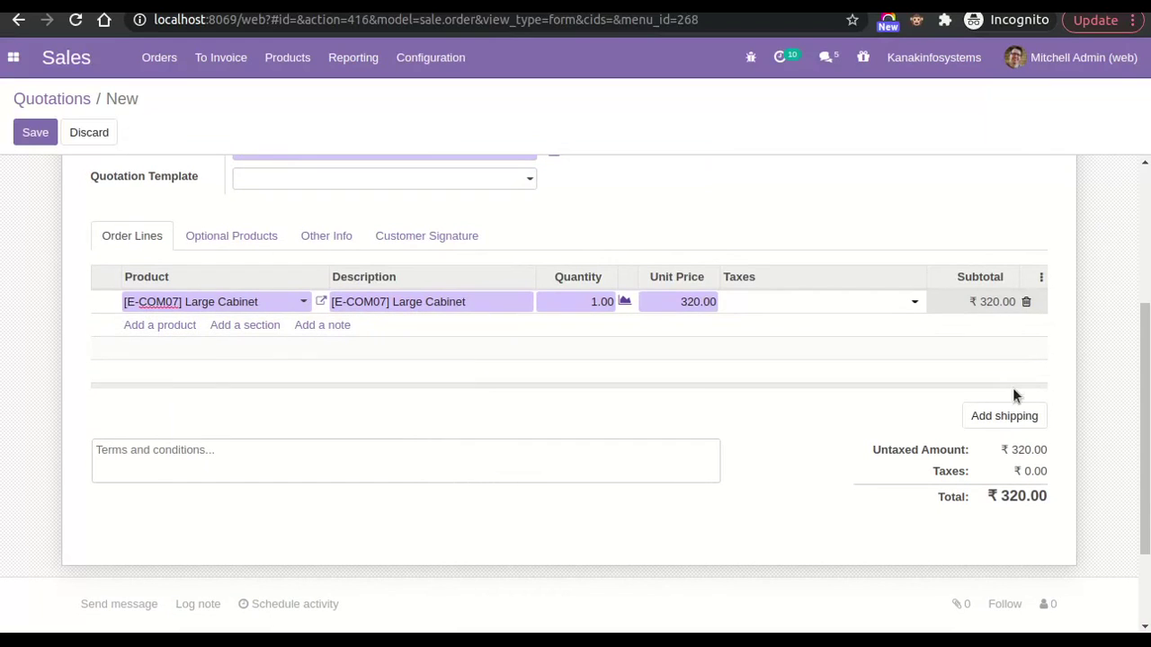
# Add Distance Pricing shipping at ₹100 to quotation S00045.
pyautogui.click(1005, 426)
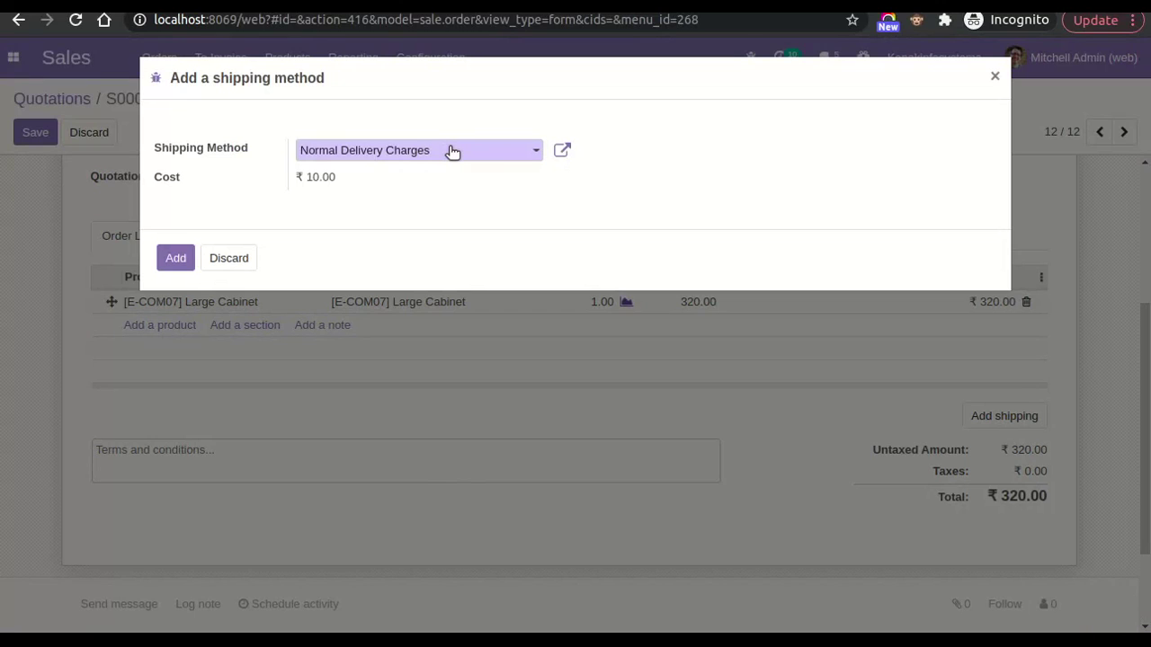
pyautogui.click(451, 151)
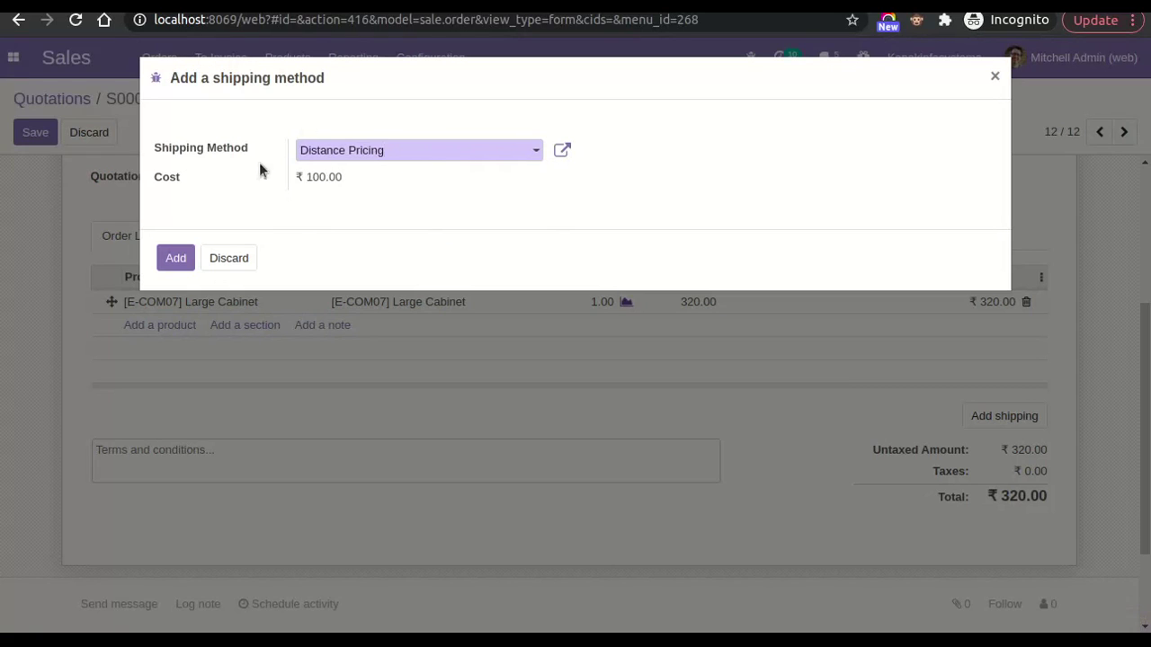
pyautogui.click(177, 259)
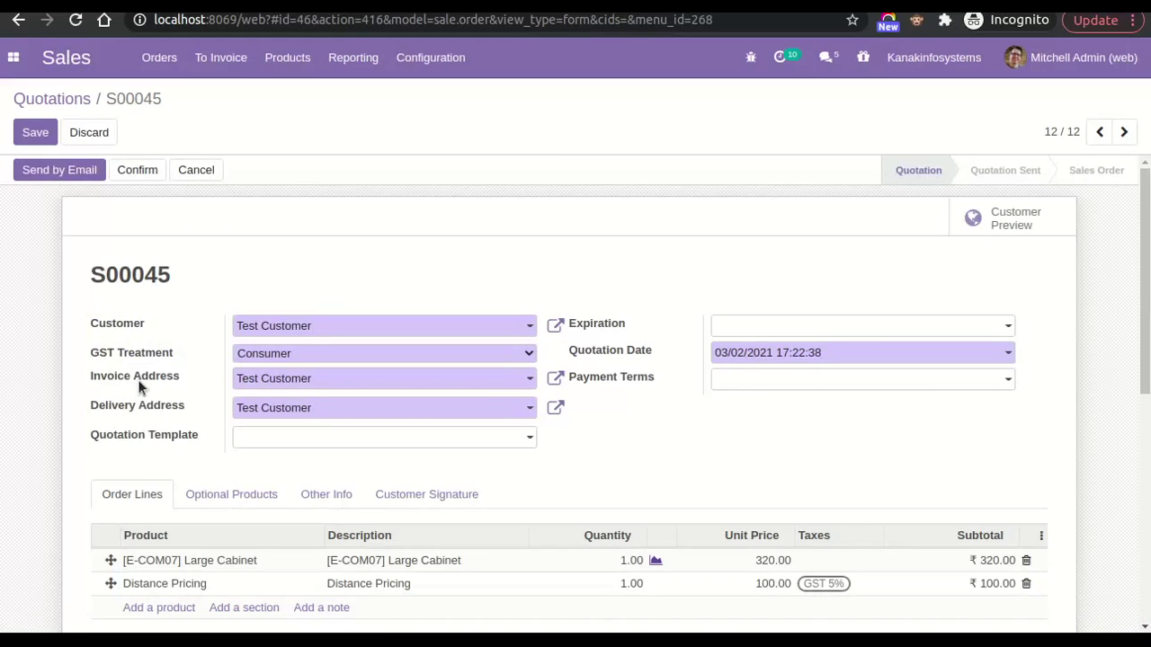
# Change the Distance Pricing line's unit price to 200.
pyautogui.scroll(-3, 251, 455)
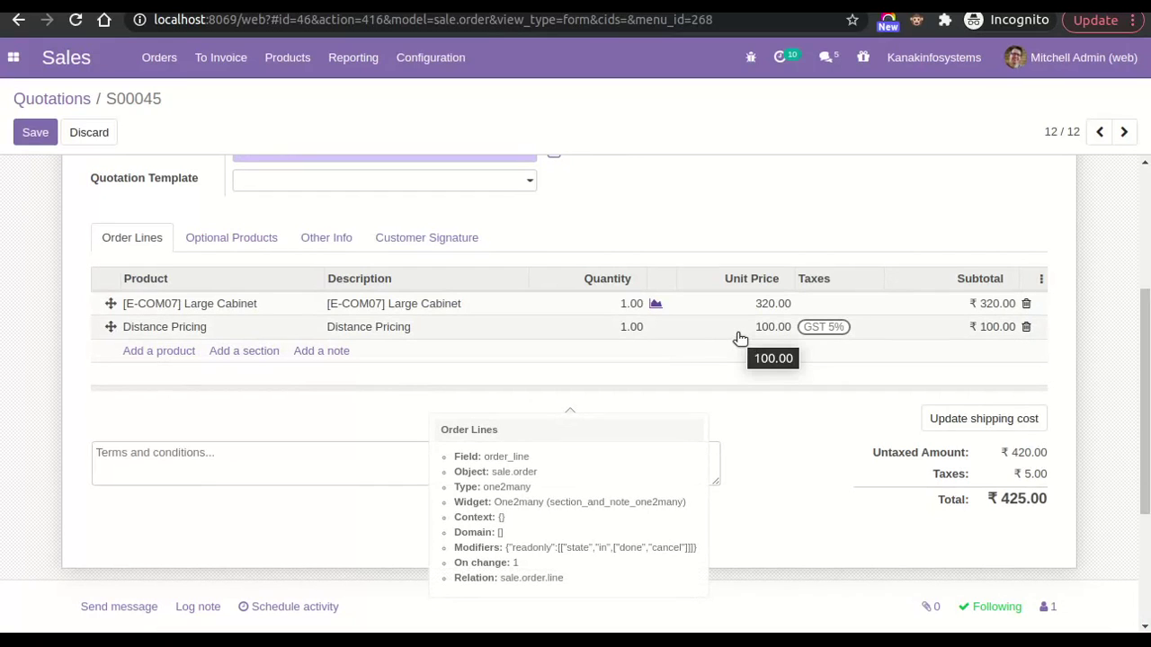
pyautogui.click(762, 327)
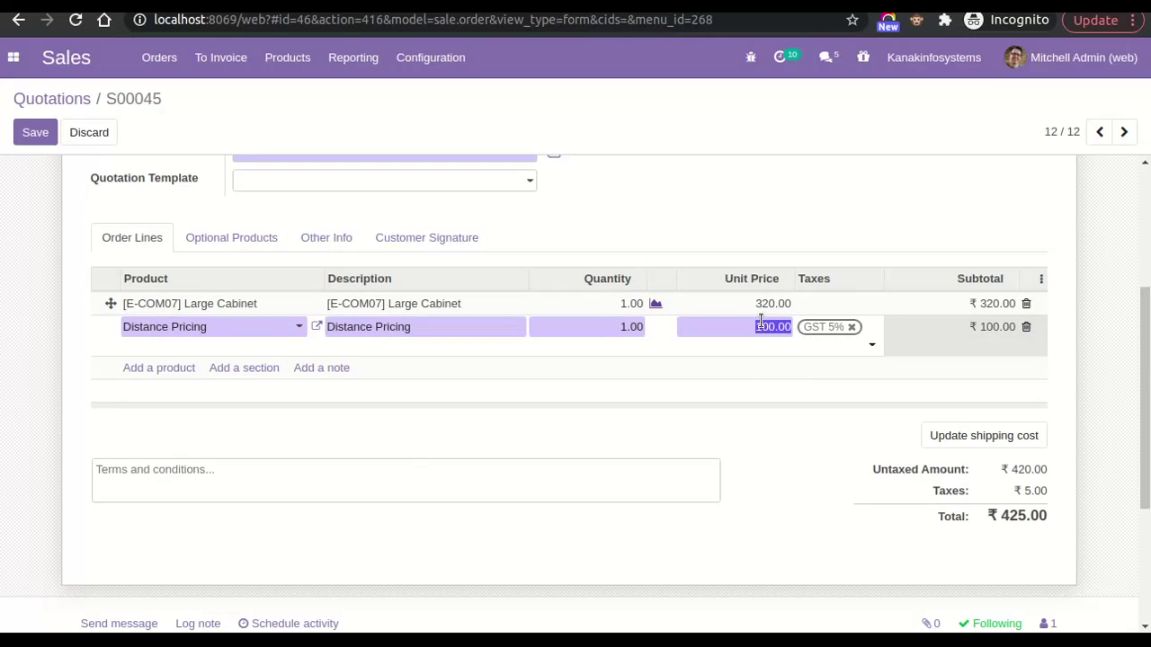
pyautogui.write('200')
pyautogui.click(772, 238)
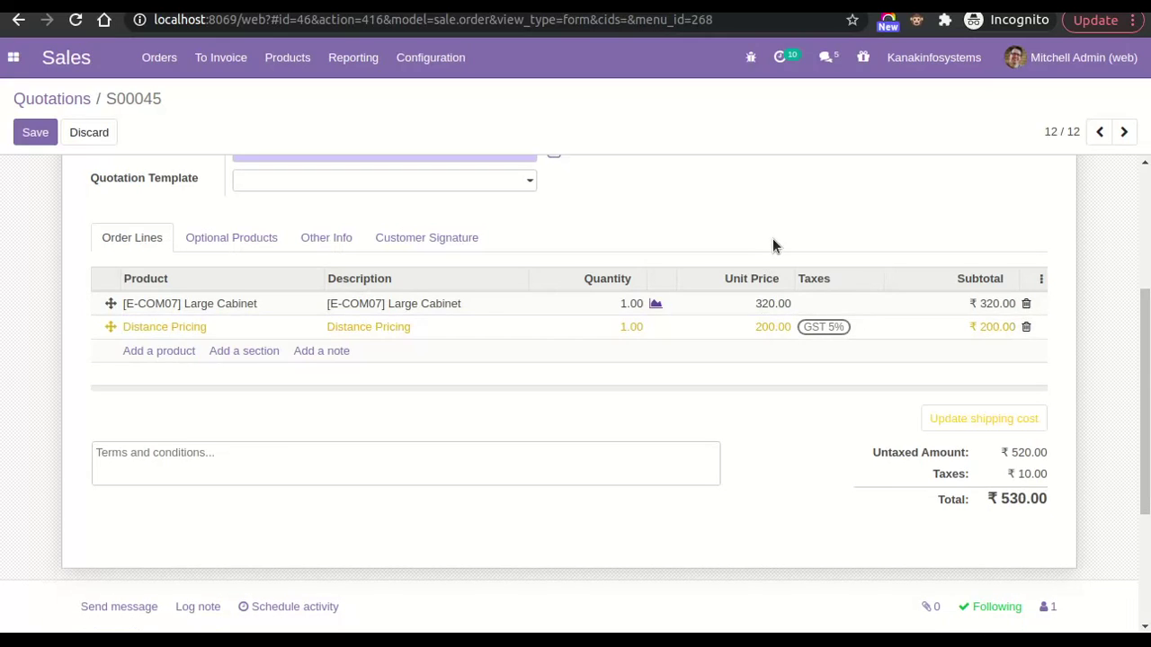
# Save S00045 and confirm it as a sales order.
pyautogui.scroll(3, 437, 313)
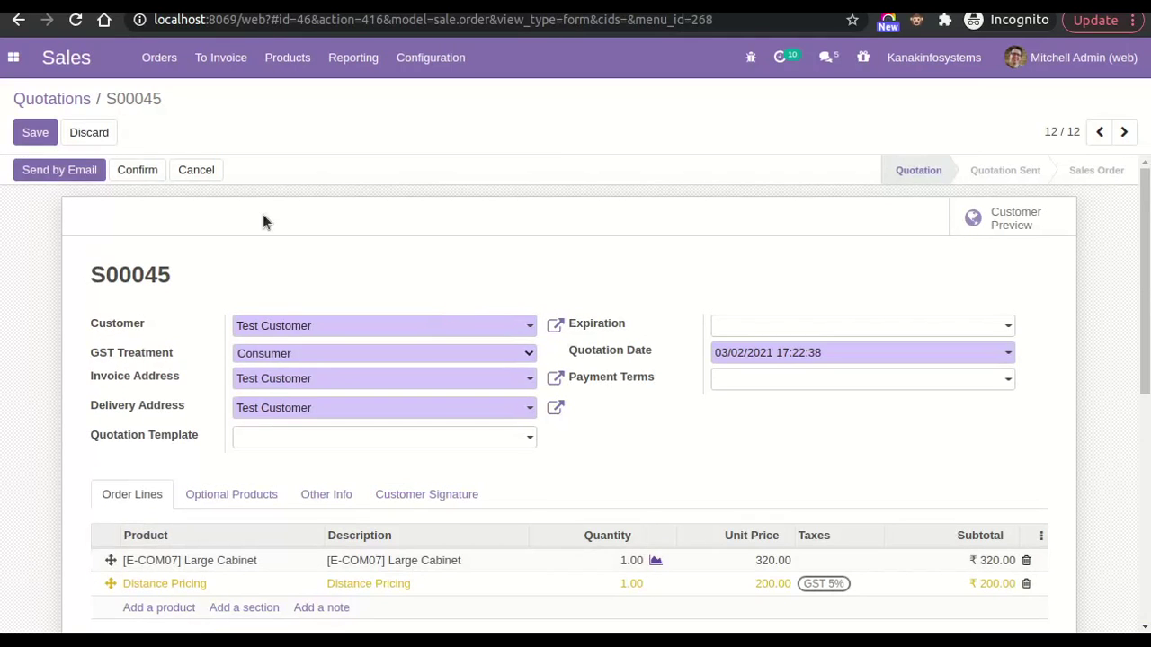
pyautogui.click(34, 132)
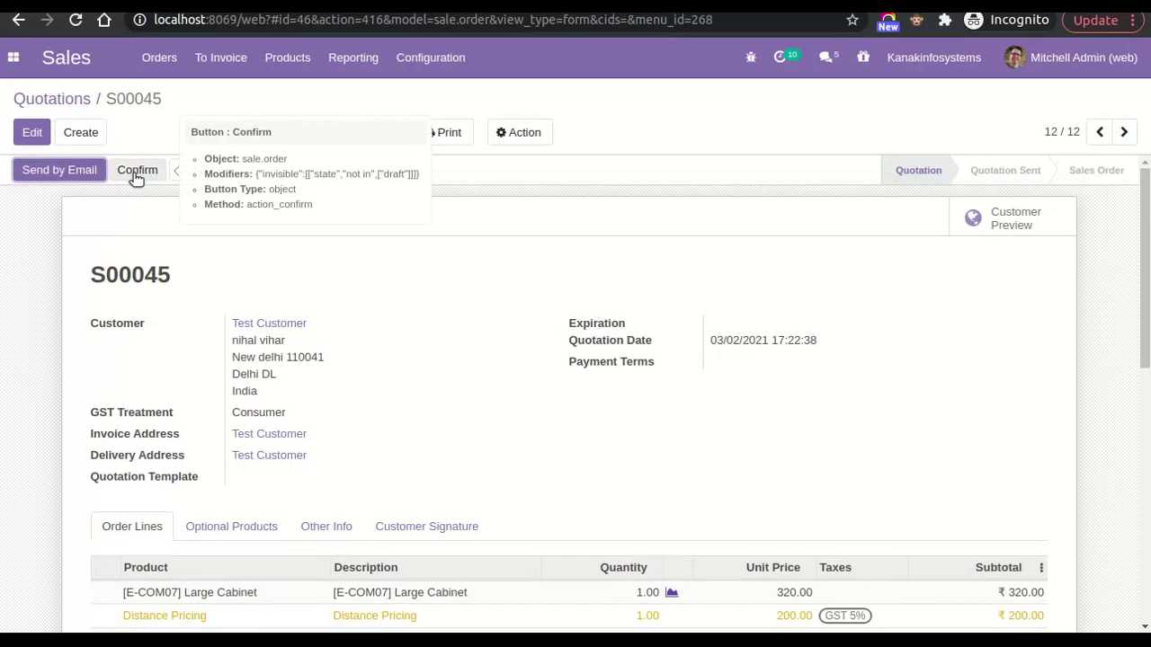
pyautogui.click(135, 176)
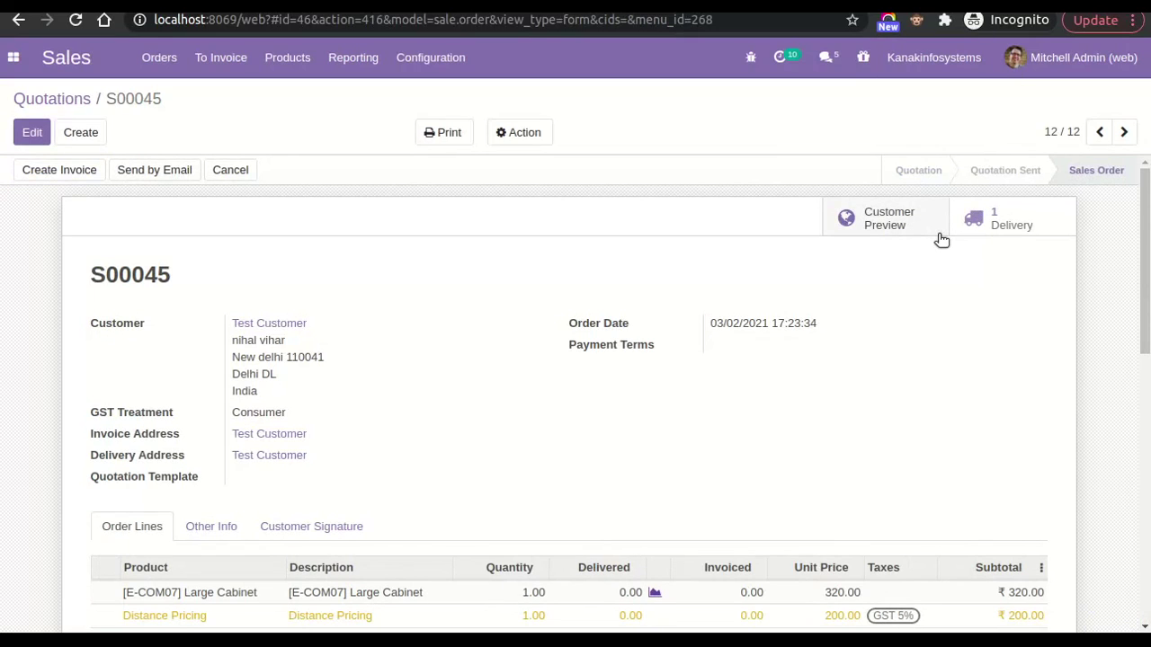
# Go from the Website app to the public website's Shop.
pyautogui.click(16, 58)
pyautogui.click(24, 206)
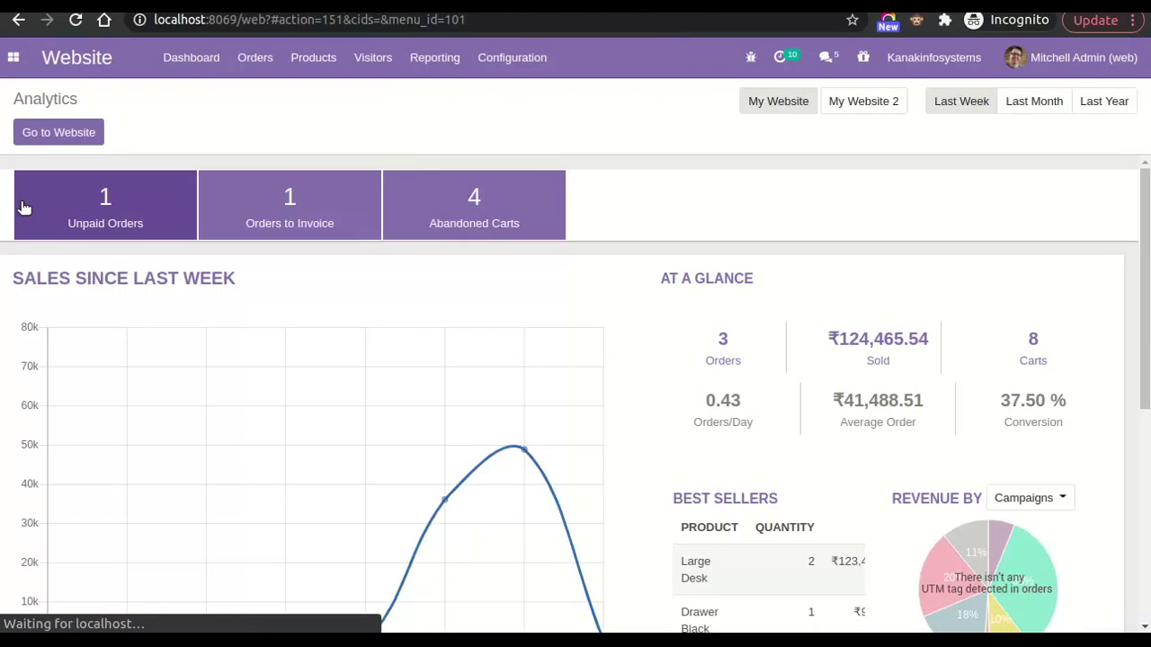
pyautogui.click(49, 135)
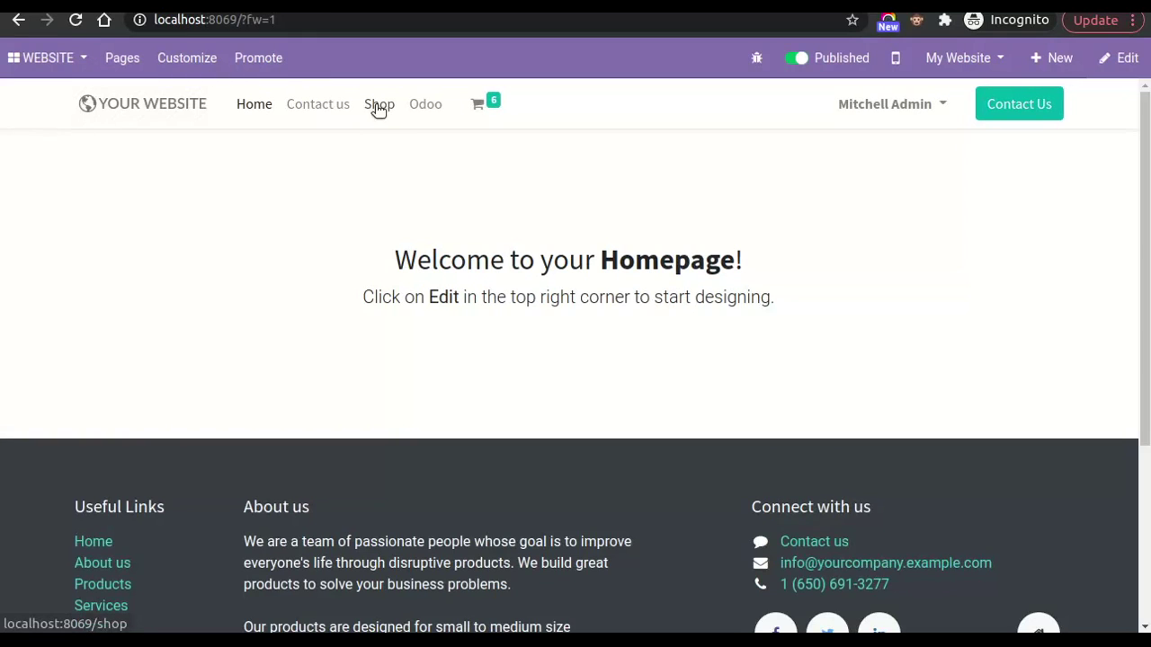
pyautogui.click(374, 104)
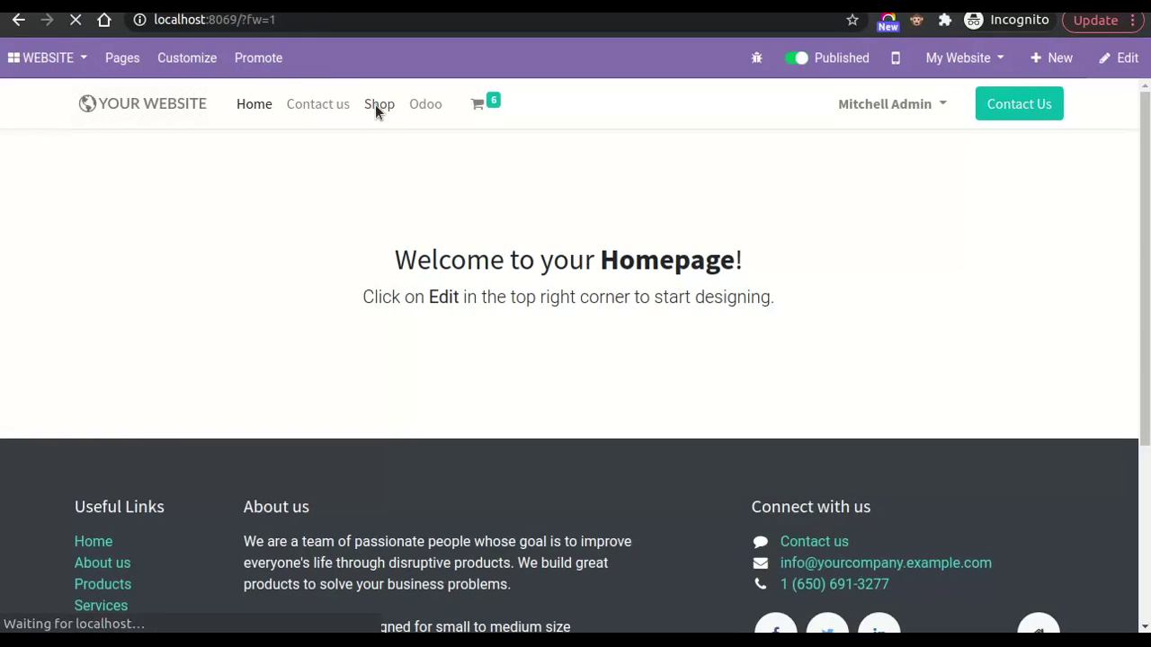
# Add Acoustic Bloc Screens to the cart and proceed to checkout.
pyautogui.scroll(-1, 854, 449)
pyautogui.scroll(-3, 861, 477)
pyautogui.click(740, 409)
pyautogui.click(822, 397)
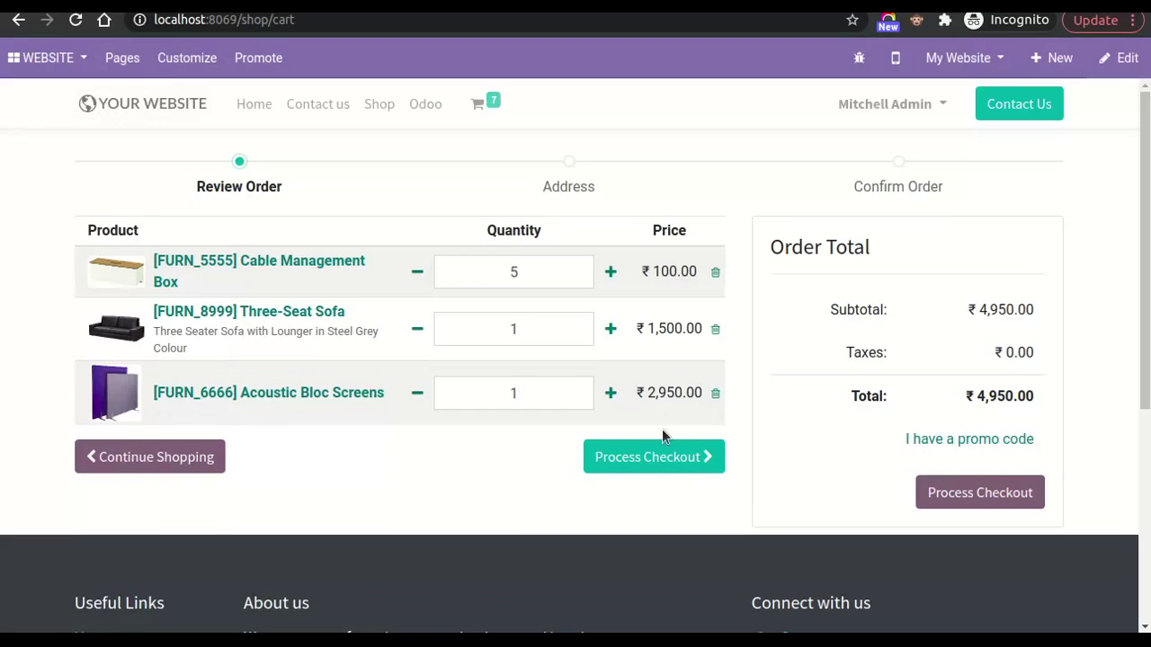
pyautogui.click(661, 457)
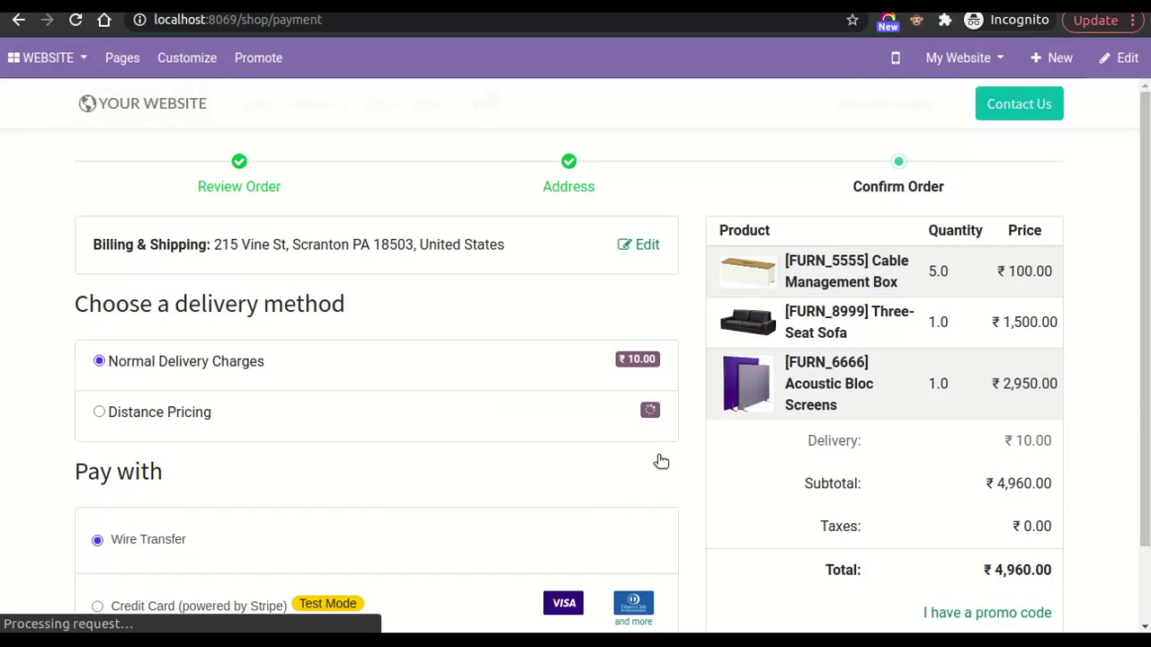
# Choose Distance Pricing delivery, adding ₹100.00 shipping for a ₹5,055.00 total.
pyautogui.scroll(-1, 504, 435)
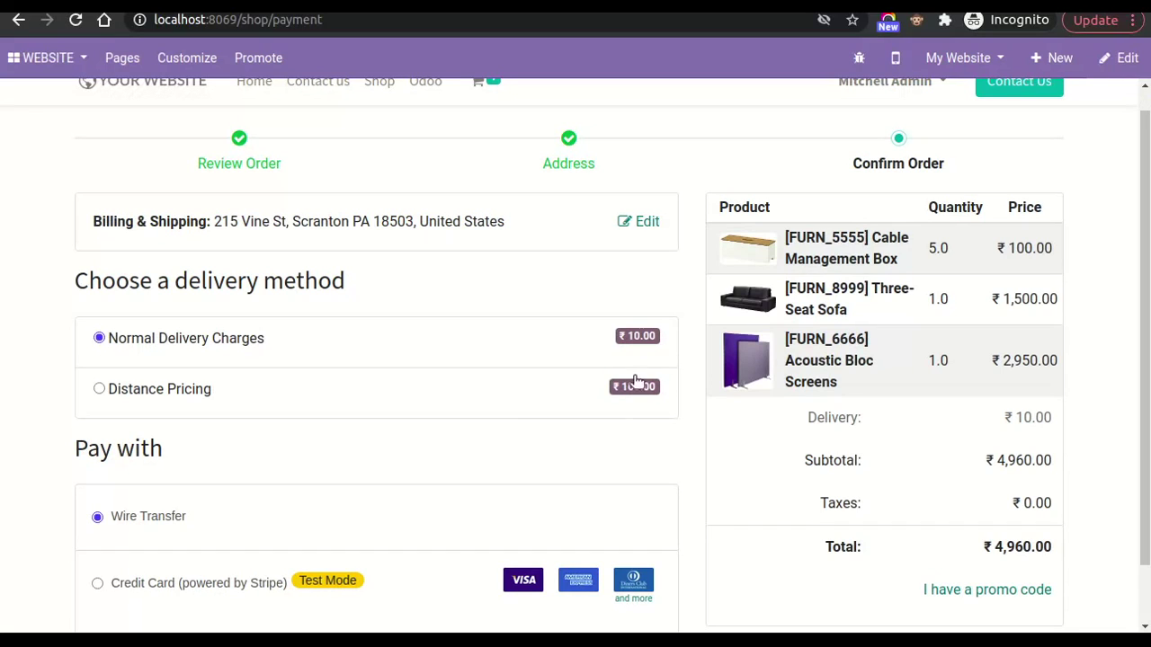
pyautogui.click(552, 379)
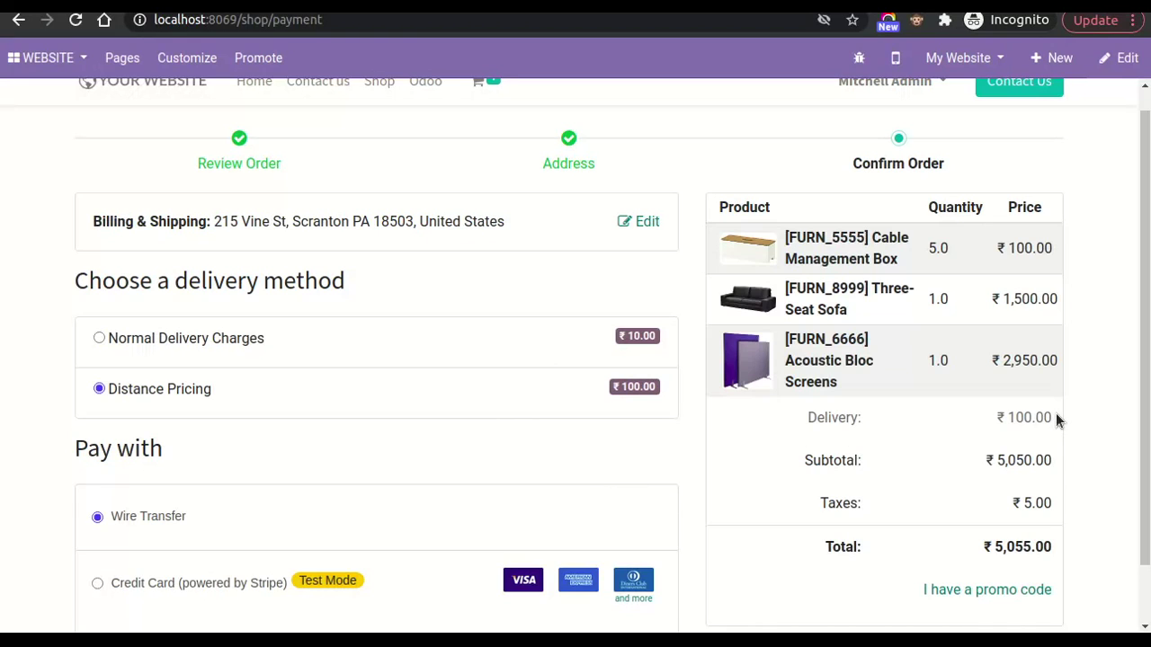
pyautogui.moveTo(1053, 413); pyautogui.dragTo(801, 416)
pyautogui.click(668, 473)
pyautogui.scroll(-2, 671, 476)
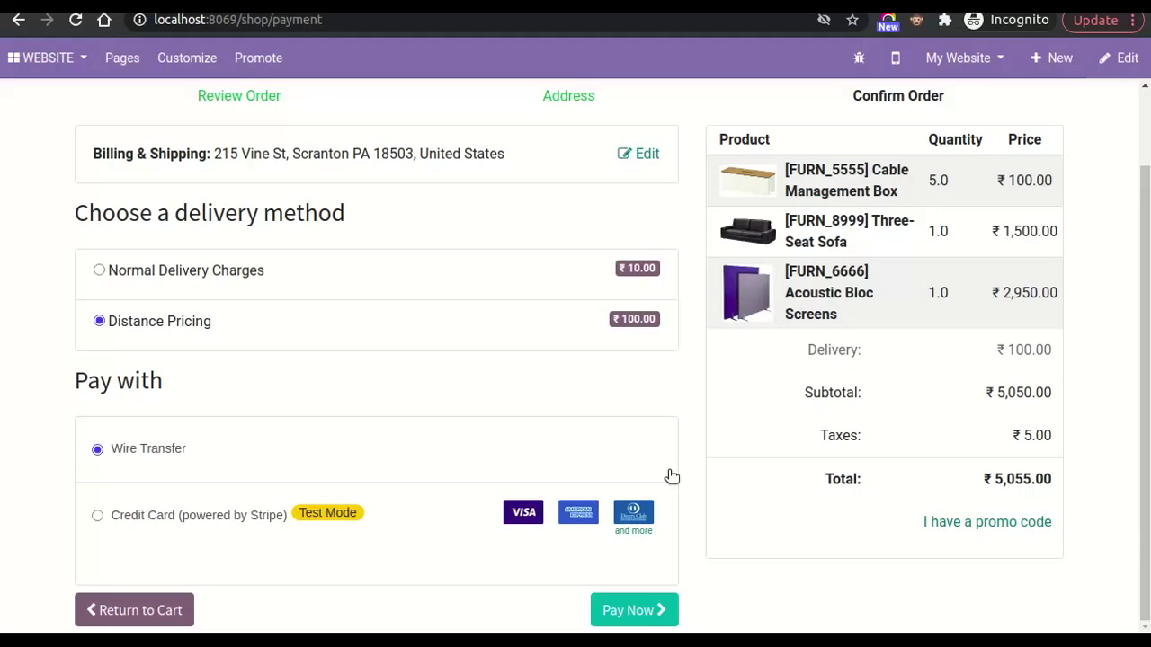
# Place order S00040 by wire transfer for ₹5,055.00, including ₹100.00 delivery.
pyautogui.click(629, 610)
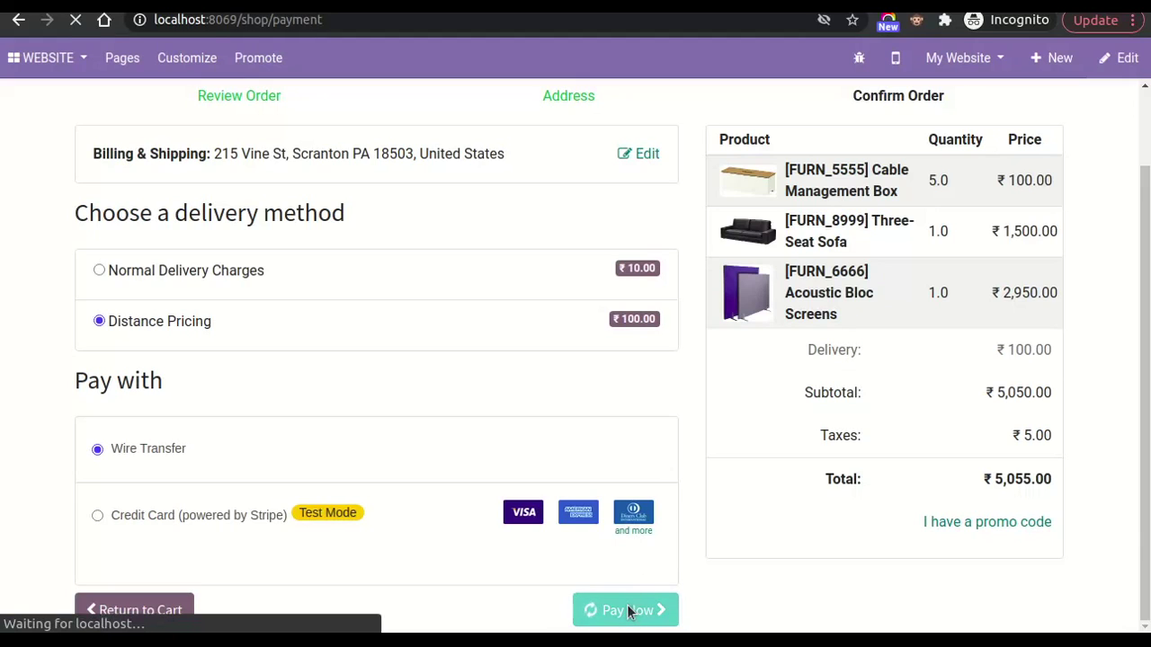